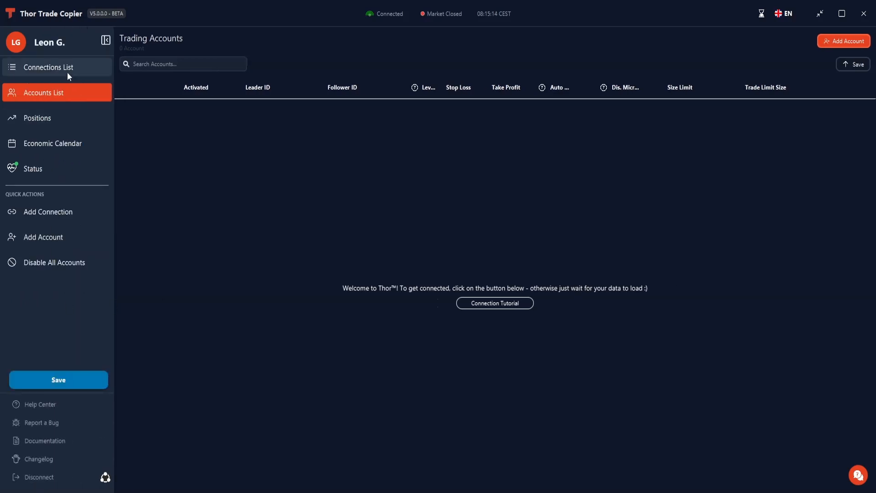
- Open the connections list, start a new connection and browse the available vendors
{"action": "left_click", "coordinate": [66, 73]}
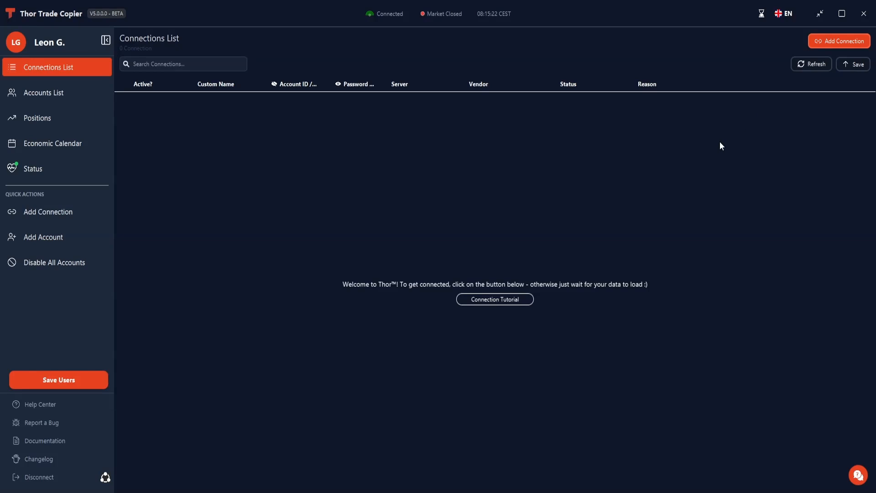
{"action": "left_click", "coordinate": [825, 41]}
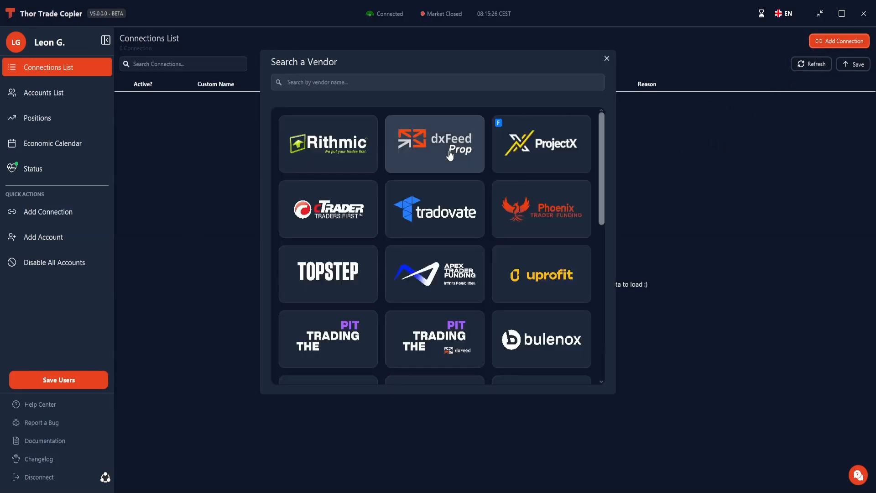
{"action": "left_click_drag", "start_coordinate": [408, 58], "coordinate": [379, 59]}
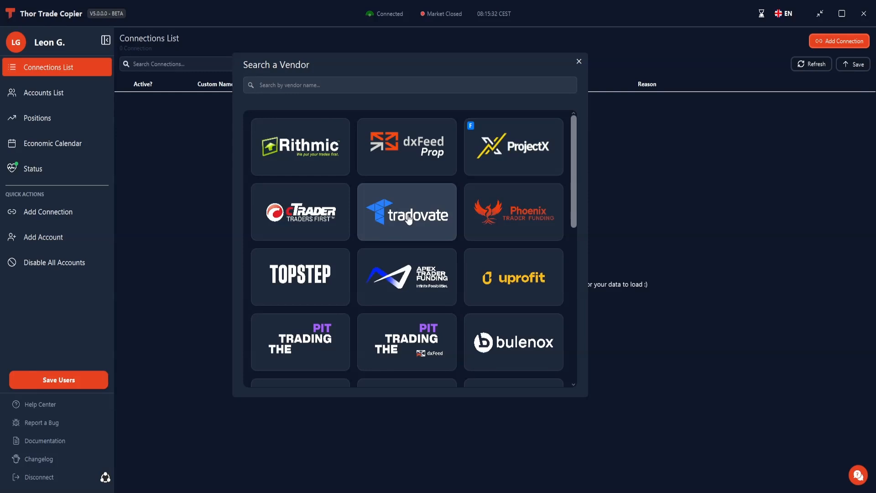
{"action": "scroll", "coordinate": [504, 235], "scroll_direction": "down", "scroll_amount": 6}
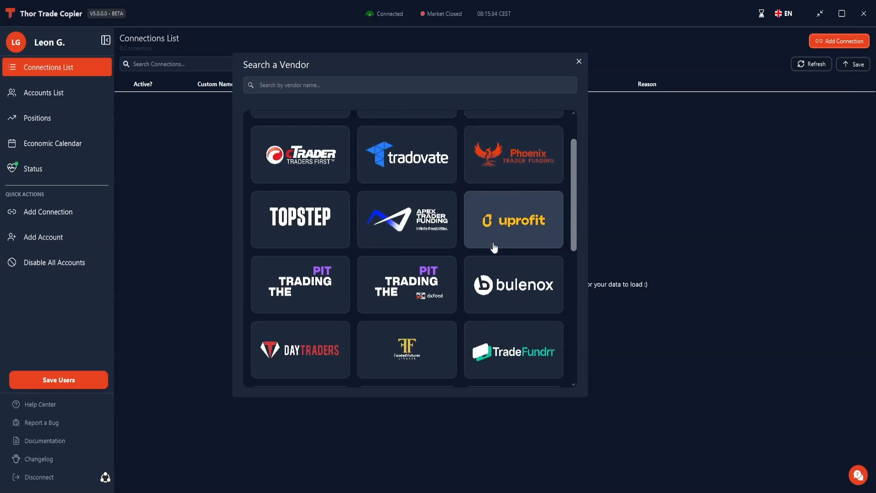
{"action": "scroll", "coordinate": [490, 254], "scroll_direction": "up", "scroll_amount": 2}
{"action": "scroll", "coordinate": [491, 252], "scroll_direction": "up", "scroll_amount": 3}
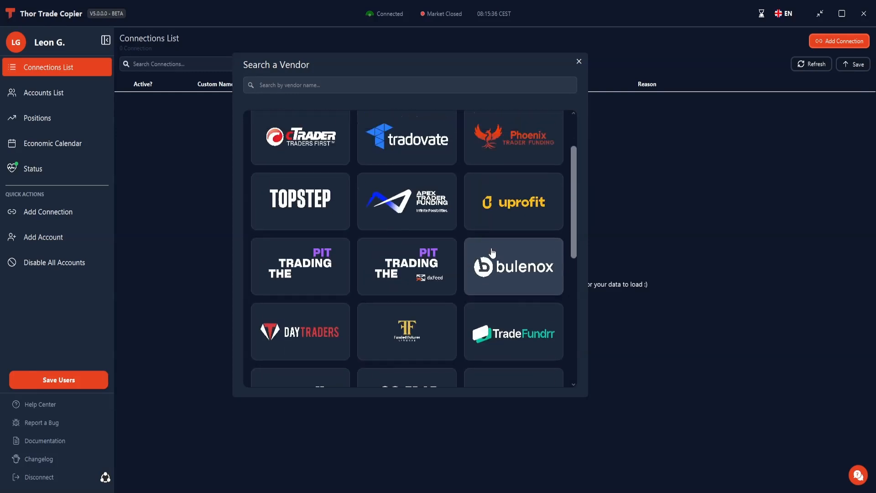
{"action": "scroll", "coordinate": [288, 325], "scroll_direction": "down", "scroll_amount": 1}
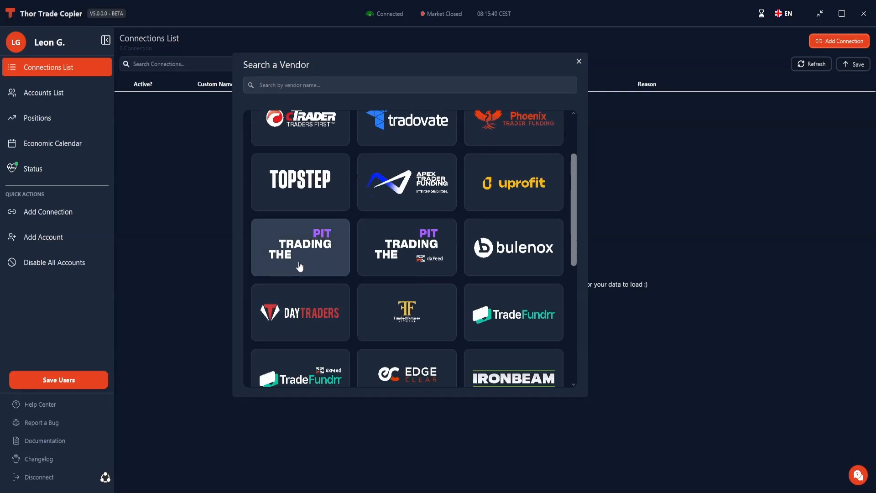
- Examine the server choices in The Trading Pit connection form and close the form
{"action": "left_click", "coordinate": [314, 245]}
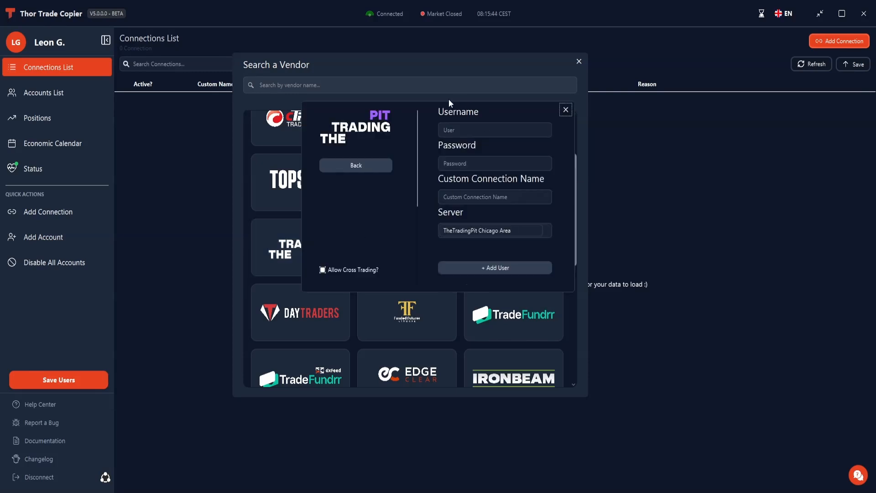
{"action": "left_click", "coordinate": [477, 232]}
{"action": "scroll", "coordinate": [480, 319], "scroll_direction": "down", "scroll_amount": 2}
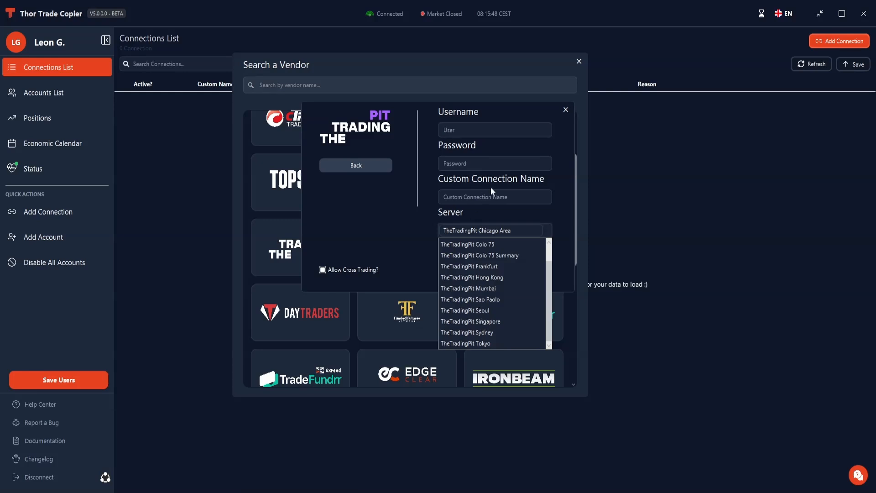
{"action": "left_click", "coordinate": [495, 211]}
{"action": "left_click", "coordinate": [566, 110]}
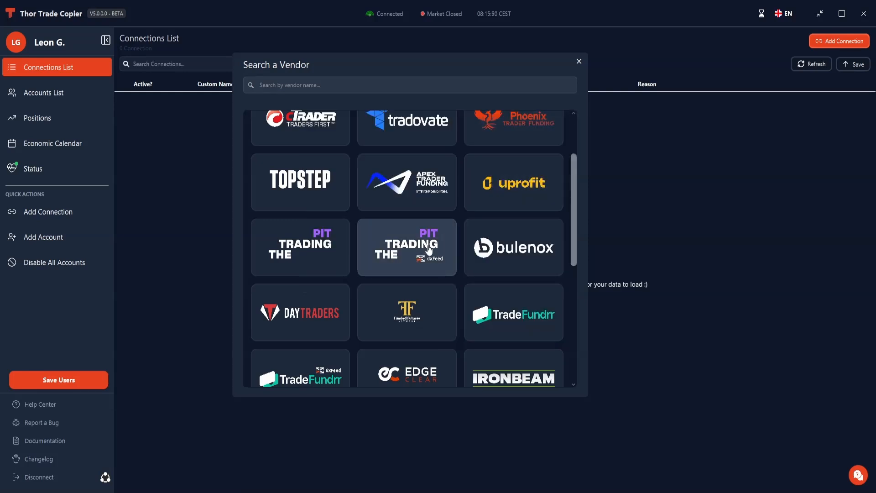
- Examine the Demo and Real options in The Trading Pit dxFeed connection form and close the form
{"action": "left_click", "coordinate": [421, 258]}
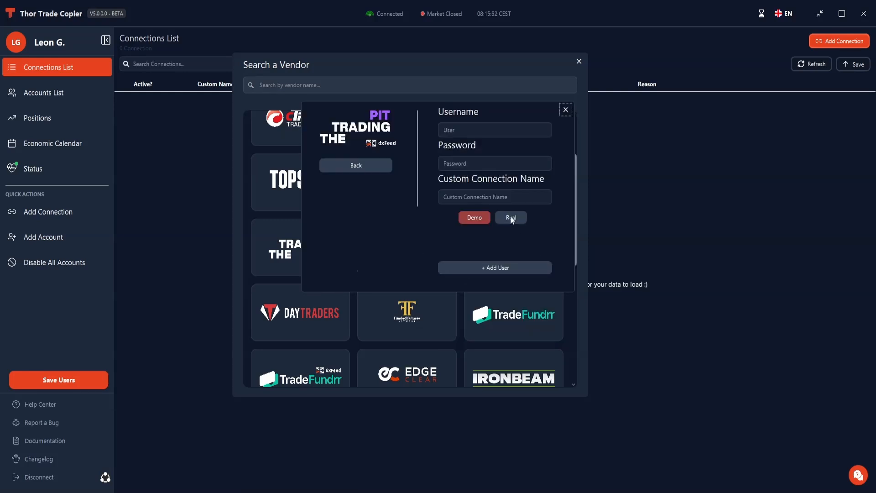
{"action": "left_click_drag", "start_coordinate": [419, 111], "coordinate": [412, 140]}
{"action": "left_click", "coordinate": [504, 246]}
{"action": "left_click", "coordinate": [472, 251]}
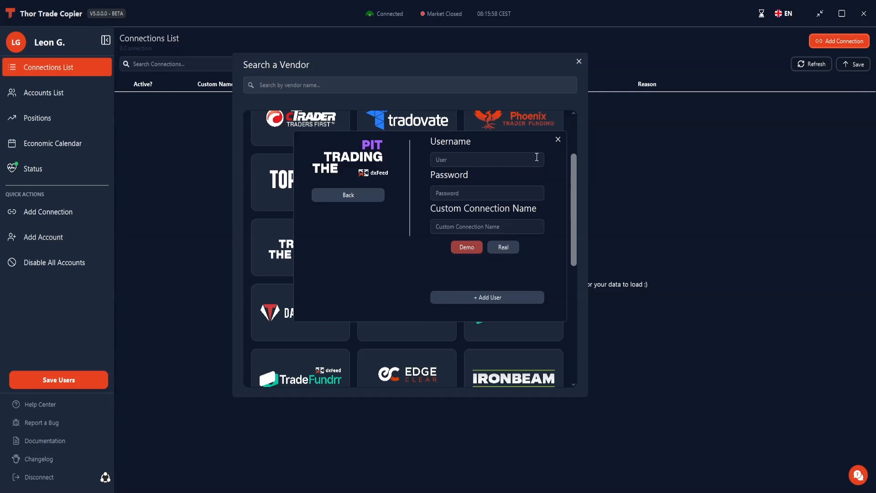
{"action": "left_click", "coordinate": [558, 139]}
- View the Rithmic connection form and close it
{"action": "scroll", "coordinate": [365, 278], "scroll_direction": "up", "scroll_amount": 2}
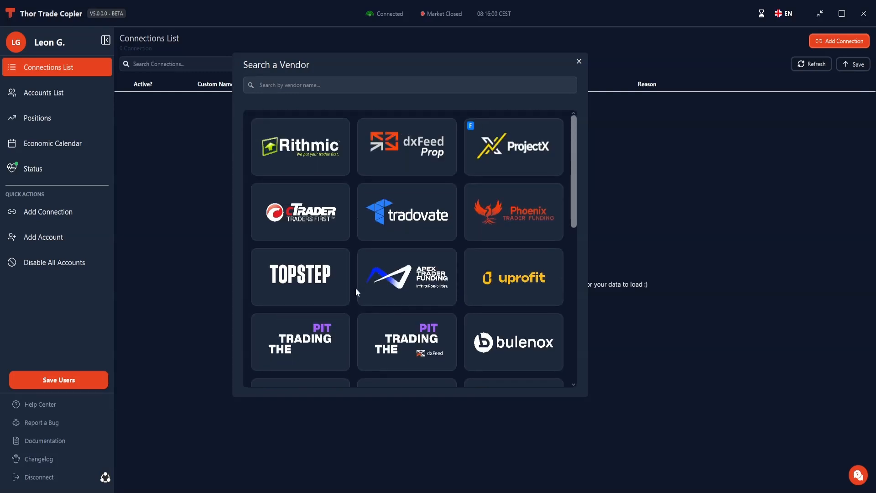
{"action": "left_click", "coordinate": [310, 142]}
{"action": "left_click", "coordinate": [566, 110]}
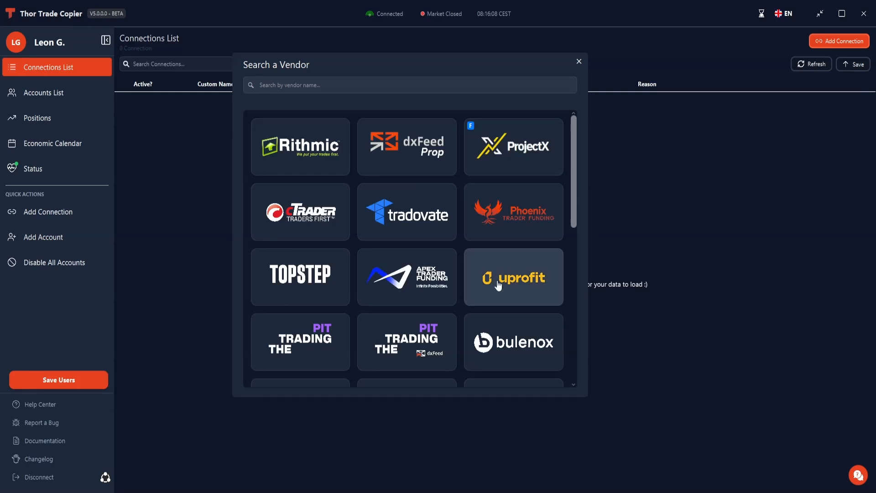
- Try the DayTraders server in the ProjectX connection form and close the form without adding a user
{"action": "left_click", "coordinate": [505, 158]}
{"action": "left_click_drag", "start_coordinate": [513, 113], "coordinate": [453, 114]}
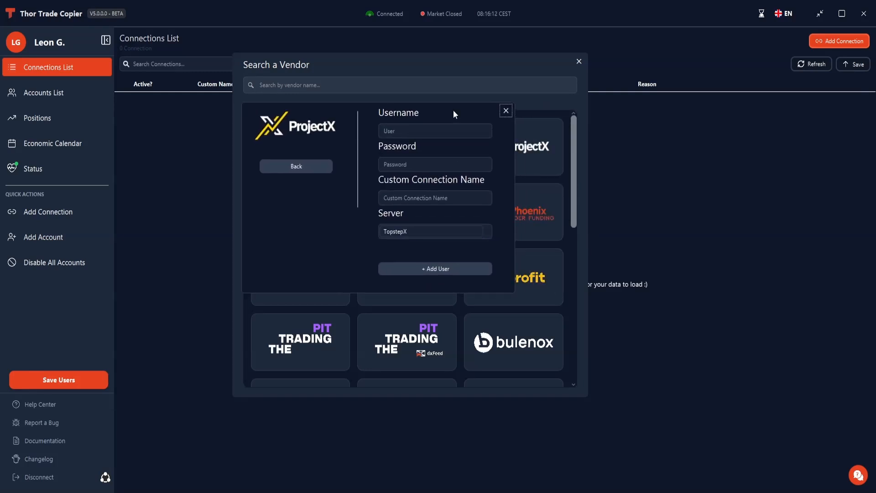
{"action": "left_click", "coordinate": [433, 232]}
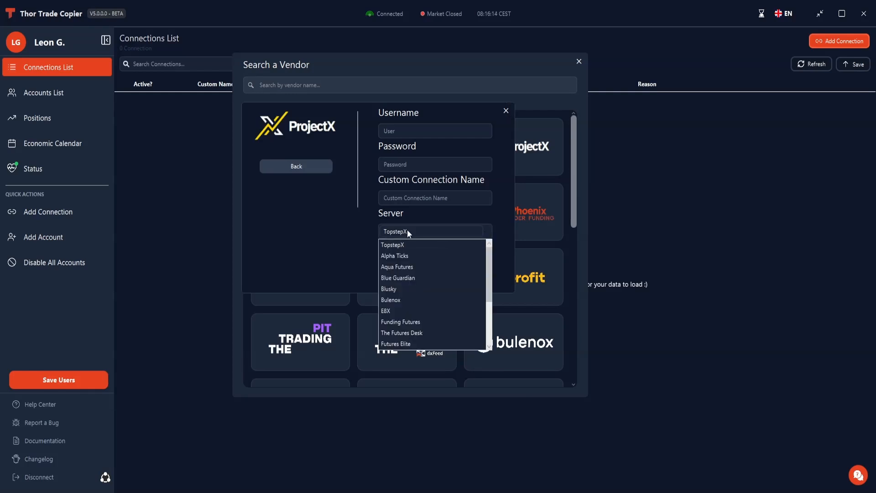
{"action": "scroll", "coordinate": [400, 259], "scroll_direction": "down", "scroll_amount": 3}
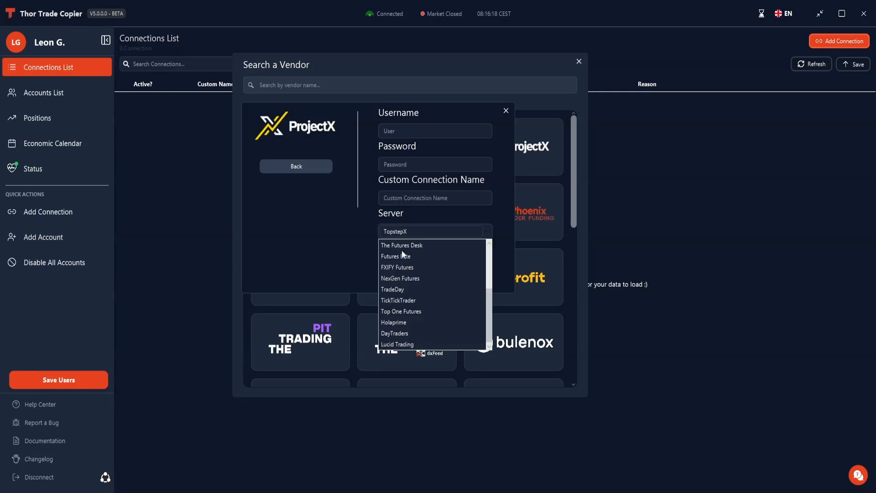
{"action": "scroll", "coordinate": [412, 256], "scroll_direction": "up", "scroll_amount": 2}
{"action": "scroll", "coordinate": [407, 266], "scroll_direction": "down", "scroll_amount": 2}
{"action": "left_click", "coordinate": [404, 333]}
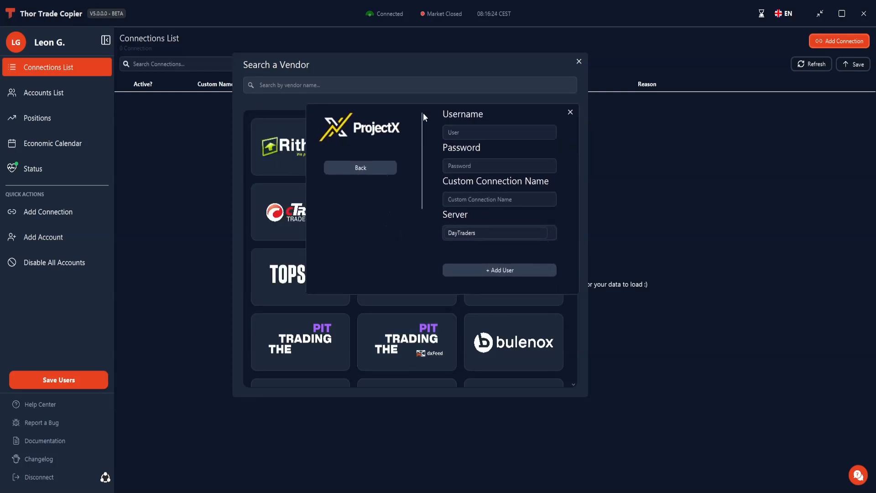
{"action": "left_click", "coordinate": [504, 173]}
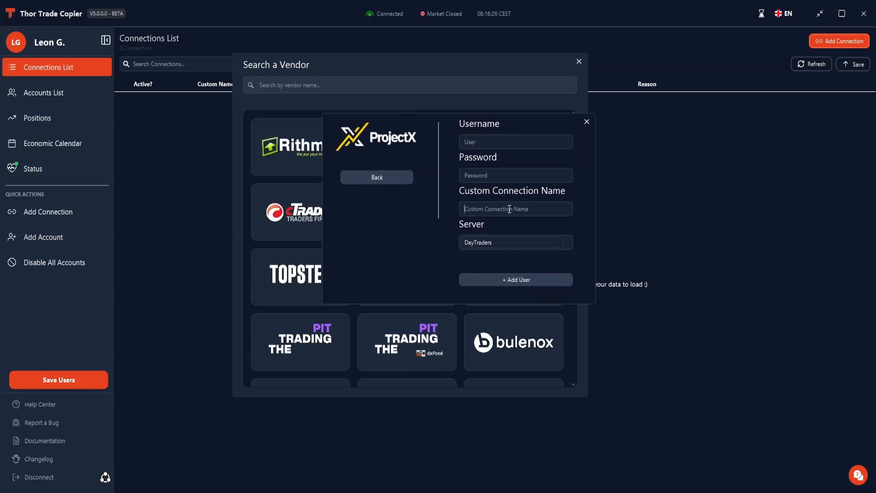
{"action": "left_click", "coordinate": [586, 122]}
- View the DayTraders vendor's own connection form and close it
{"action": "scroll", "coordinate": [469, 205], "scroll_direction": "down", "scroll_amount": 4}
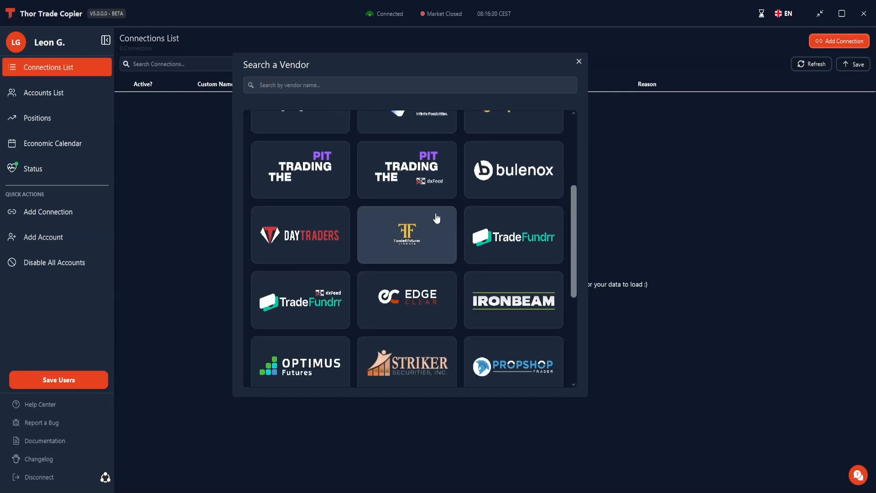
{"action": "left_click", "coordinate": [291, 238]}
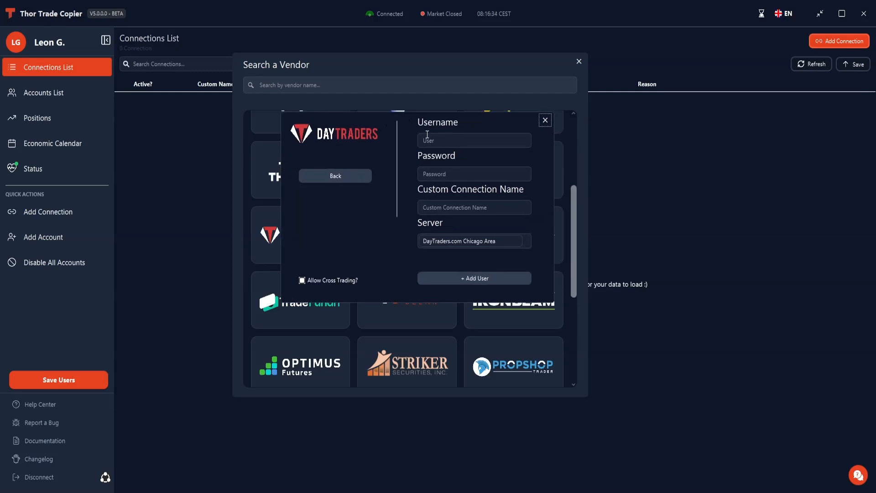
{"action": "left_click", "coordinate": [545, 120]}
- Try to start authentication for a Tradovate connection
{"action": "scroll", "coordinate": [493, 219], "scroll_direction": "up", "scroll_amount": 4}
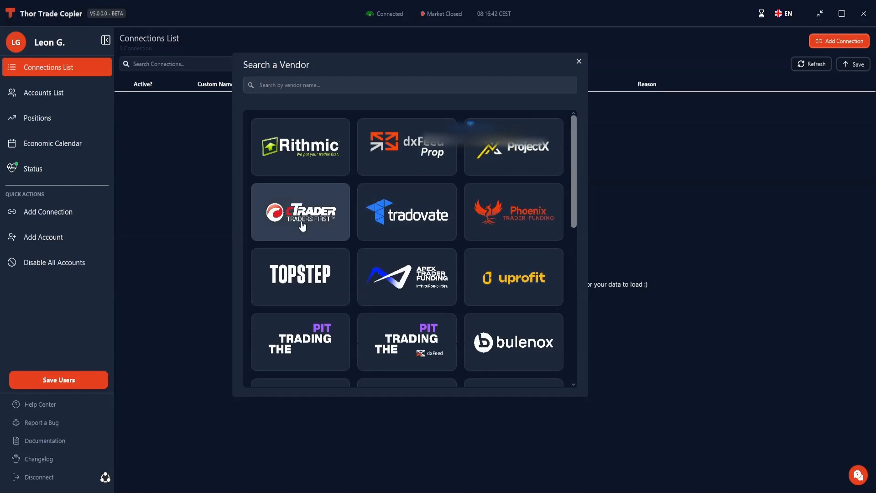
{"action": "left_click", "coordinate": [425, 217]}
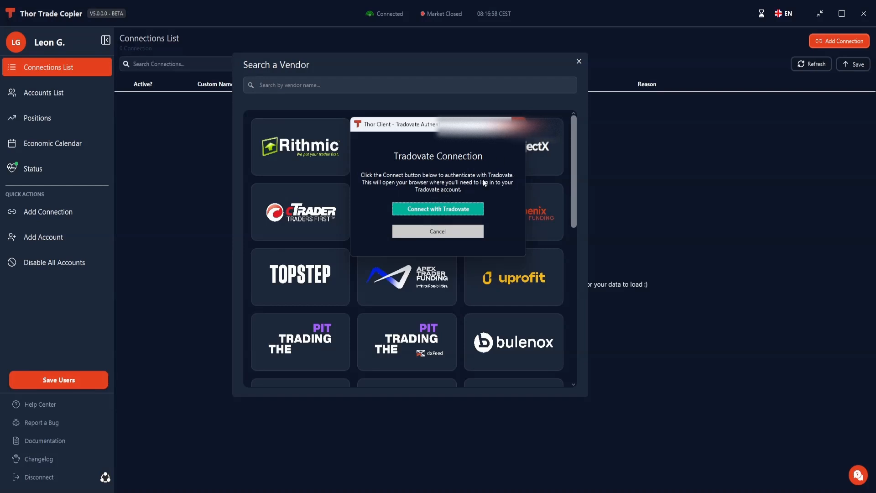
{"action": "left_click", "coordinate": [447, 212]}
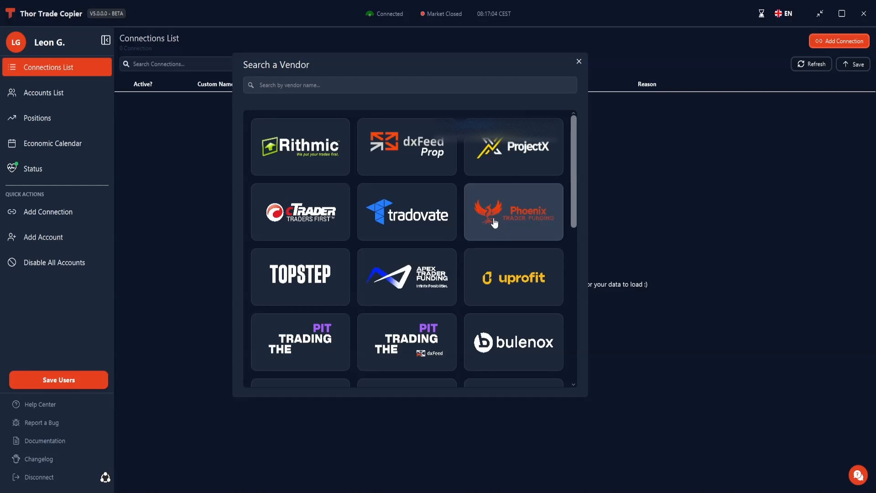
- Open the Phoenix Trader Funding connection form and enter the account's username and password
{"action": "left_click", "coordinate": [494, 223]}
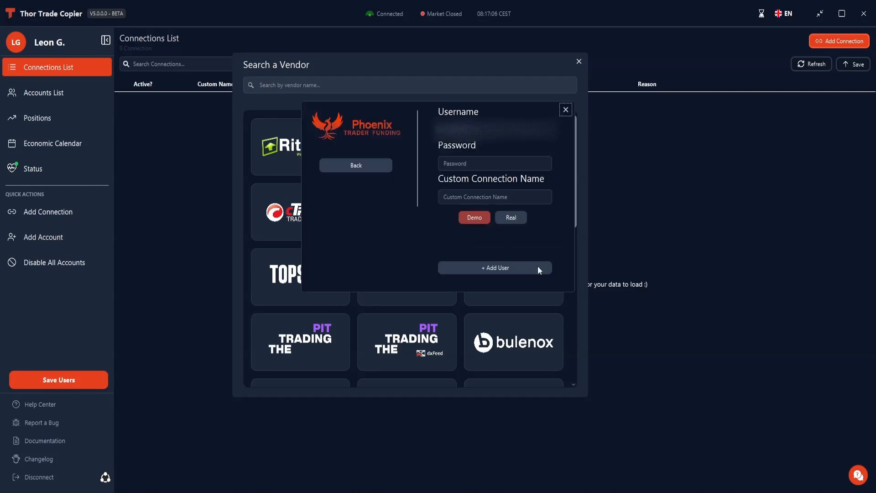
{"action": "left_click", "coordinate": [490, 132]}
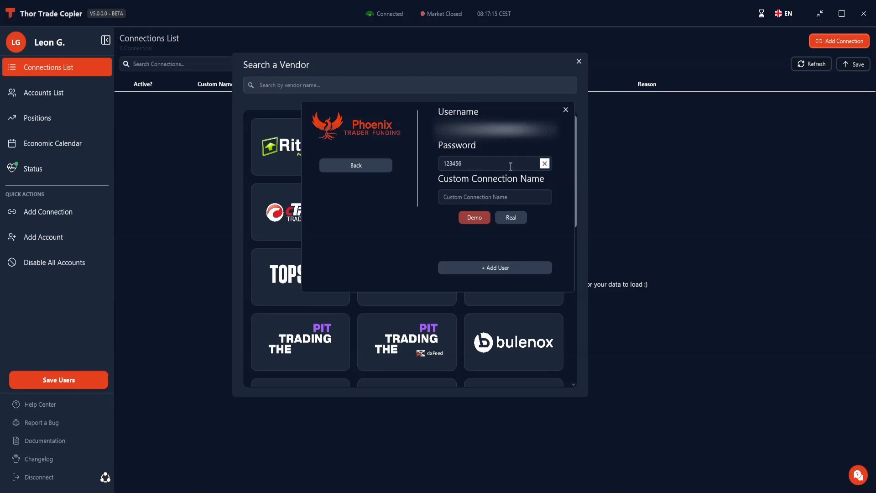
{"action": "left_click_drag", "start_coordinate": [511, 165], "coordinate": [343, 212]}
{"action": "left_click", "coordinate": [458, 195]}
{"action": "left_click_drag", "start_coordinate": [442, 130], "coordinate": [555, 136]}
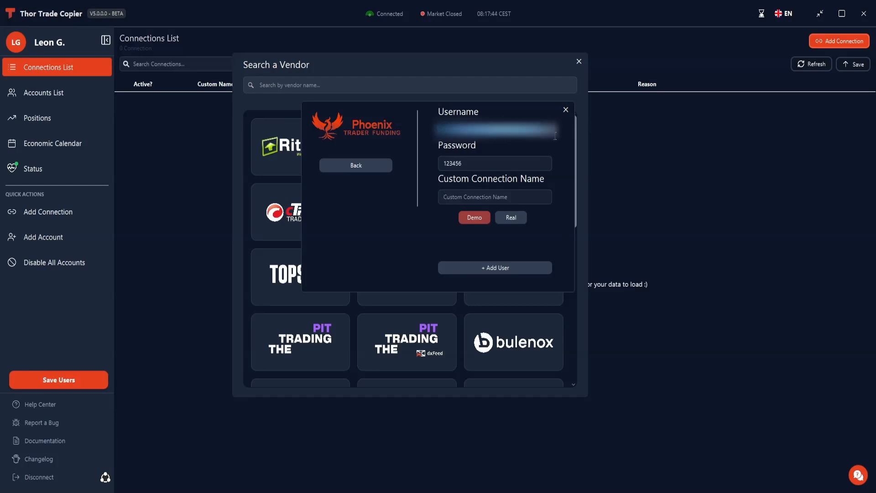
- Name the Phoenix Trader Funding connection Phoenix PF and add the user
{"action": "left_click", "coordinate": [469, 196]}
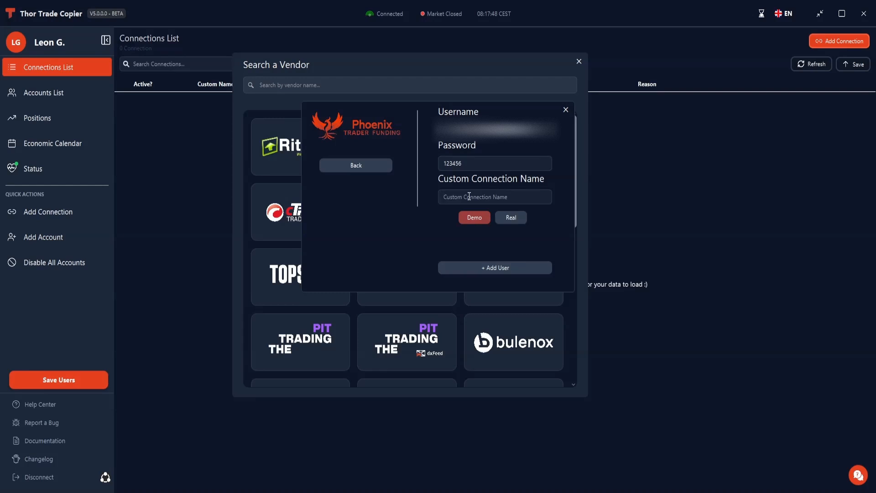
{"action": "type", "text": "Phoenix PF"}
{"action": "left_click", "coordinate": [501, 267]}
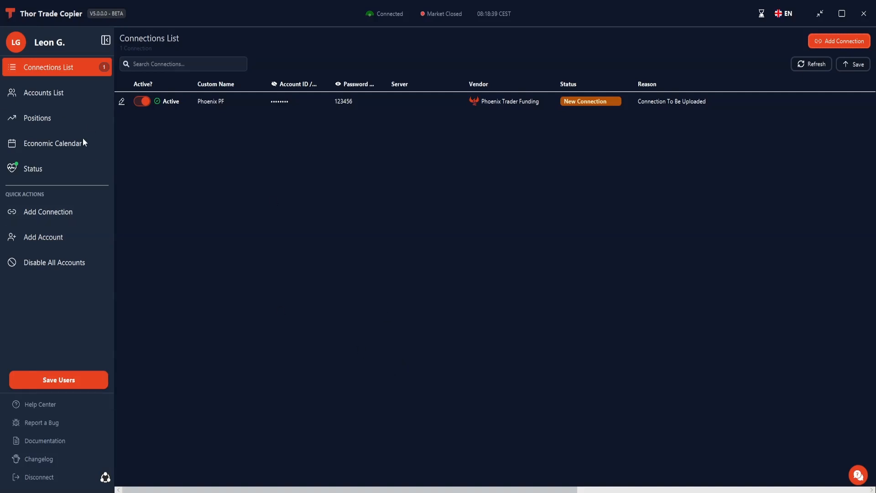
- Save the users to upload the new Phoenix PF connection
{"action": "left_click", "coordinate": [59, 384]}
{"action": "left_click", "coordinate": [68, 385]}
{"action": "left_click", "coordinate": [69, 376]}
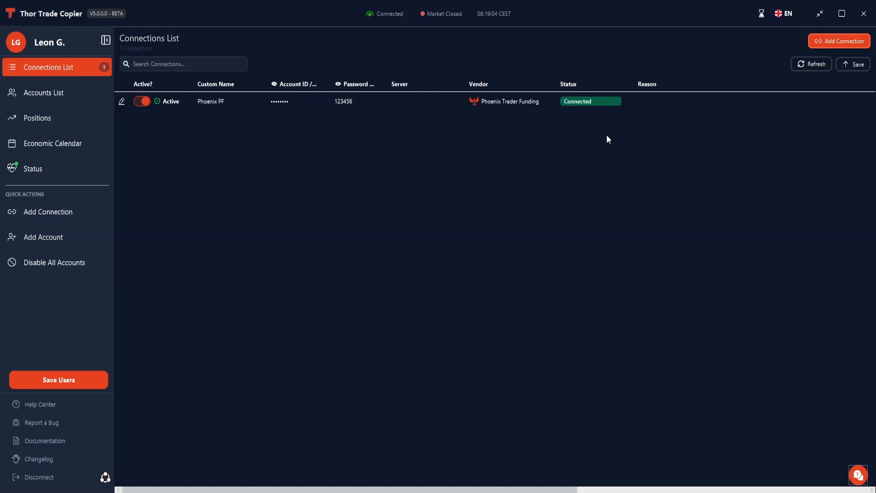
- Switch to the accounts list and open the form for adding a leader and follower account pair
{"action": "left_click", "coordinate": [52, 95]}
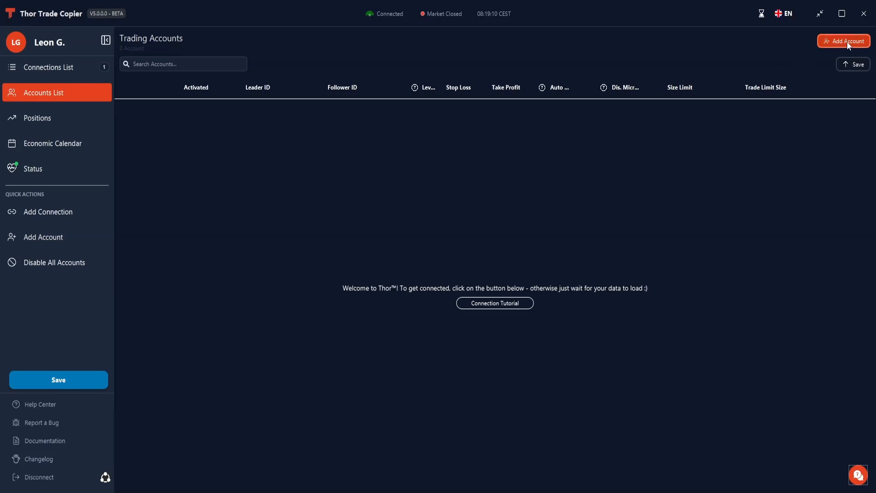
{"action": "left_click", "coordinate": [41, 237]}
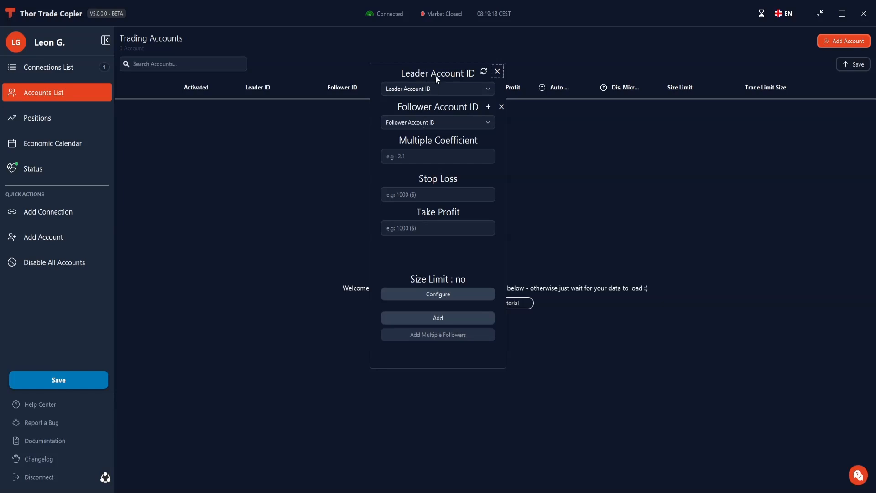
{"action": "left_click_drag", "start_coordinate": [449, 70], "coordinate": [426, 57]}
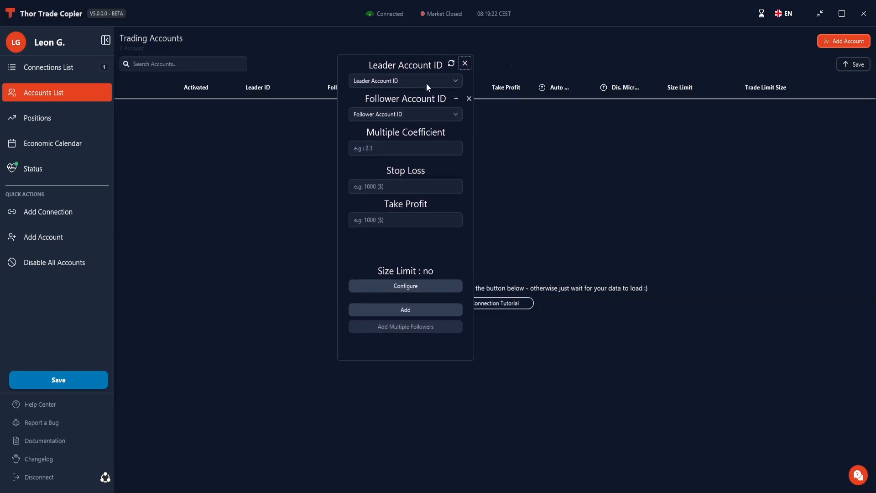
- Select the first listed Phoenix PF account as the leader and the second listed account as the follower
{"action": "left_click", "coordinate": [428, 80]}
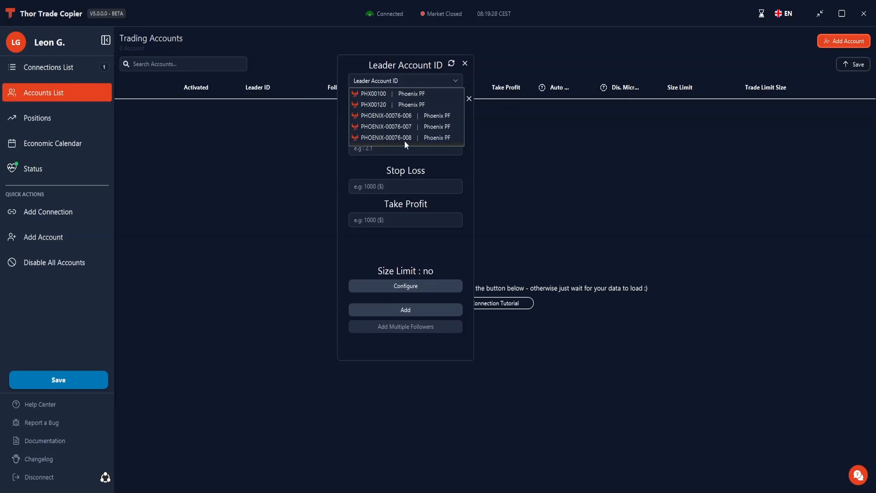
{"action": "left_click", "coordinate": [407, 96]}
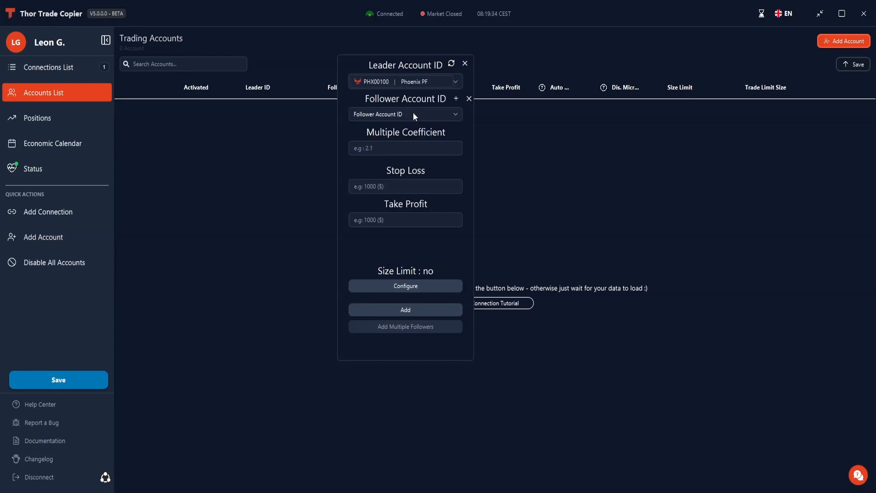
{"action": "left_click", "coordinate": [413, 115]}
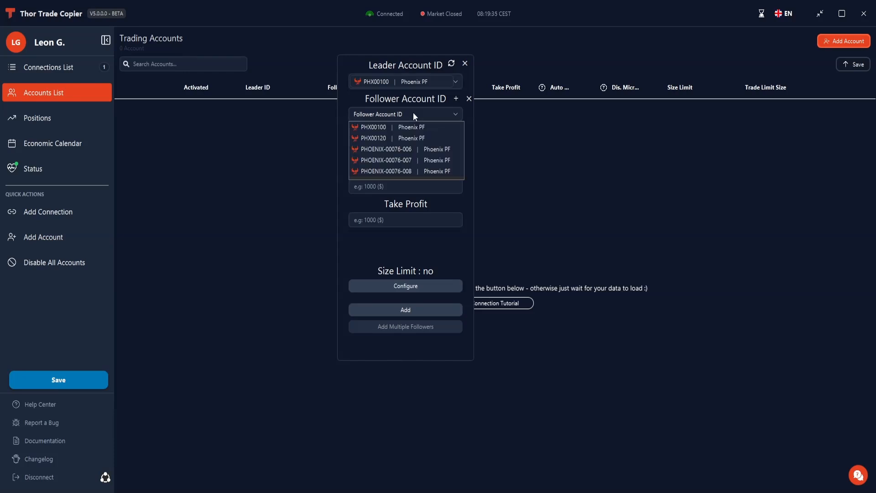
{"action": "left_click", "coordinate": [409, 138]}
- Set the multiple coefficient for the account pair to 1
{"action": "left_click", "coordinate": [404, 148]}
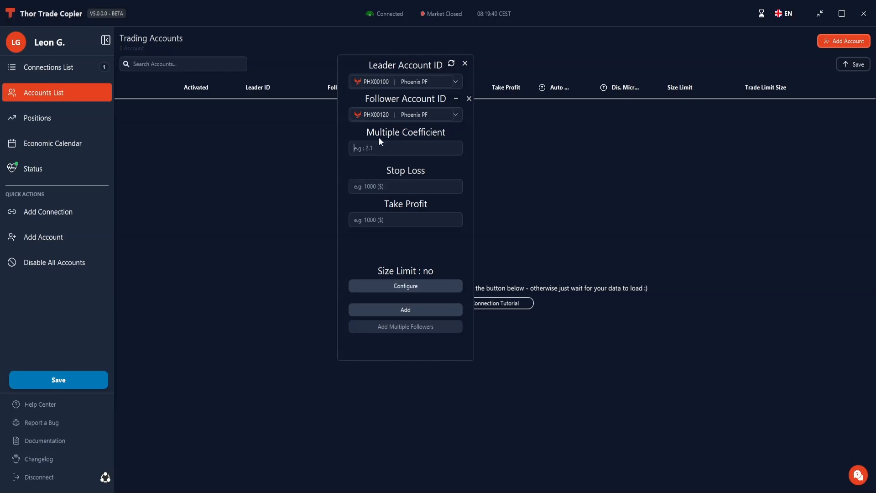
{"action": "mouse_move", "coordinate": [371, 144]}
{"action": "type", "text": "0.1"}
{"action": "key", "text": "BackSpace"}
{"action": "key", "text": "BackSpace"}
{"action": "key", "text": "BackSpace"}
{"action": "type", "text": "2"}
{"action": "key", "text": "BackSpace"}
{"action": "type", "text": "1.2"}
{"action": "key", "text": "BackSpace"}
{"action": "key", "text": "BackSpace"}
{"action": "key", "text": "BackSpace"}
{"action": "type", "text": "1"}
- Set both the stop loss and the take profit of the account pair to 1000
{"action": "left_click", "coordinate": [402, 185]}
{"action": "type", "text": "1000"}
{"action": "left_click", "coordinate": [396, 226]}
{"action": "type", "text": "1000"}
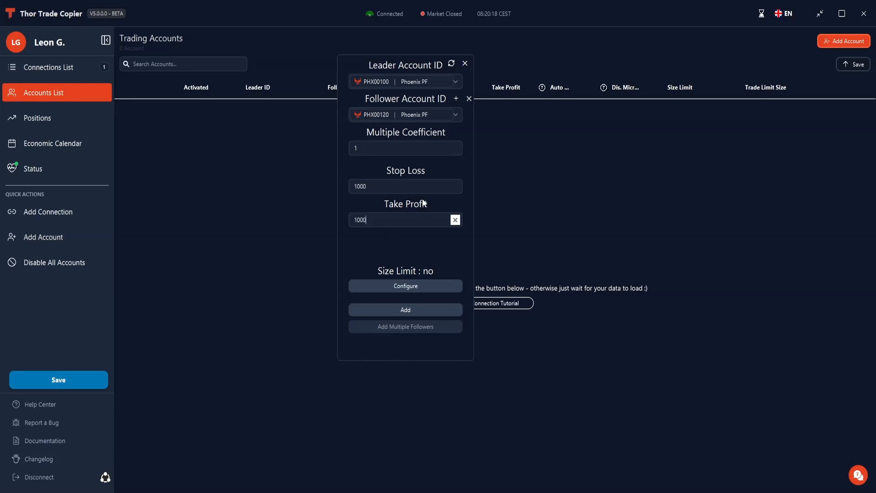
{"action": "left_click_drag", "start_coordinate": [397, 187], "coordinate": [324, 178]}
{"action": "left_click", "coordinate": [395, 185]}
{"action": "left_click_drag", "start_coordinate": [417, 185], "coordinate": [285, 187]}
{"action": "left_click_drag", "start_coordinate": [408, 220], "coordinate": [272, 217]}
- Try a size limit with a Max Mini of 4, turn the limit back off and save the dialog
{"action": "left_click", "coordinate": [395, 285]}
{"action": "left_click_drag", "start_coordinate": [410, 136], "coordinate": [503, 142]}
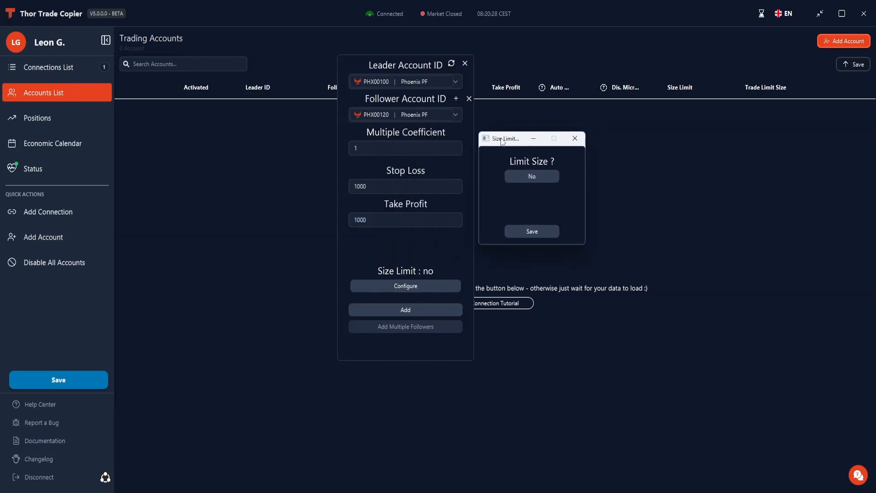
{"action": "left_click", "coordinate": [513, 174]}
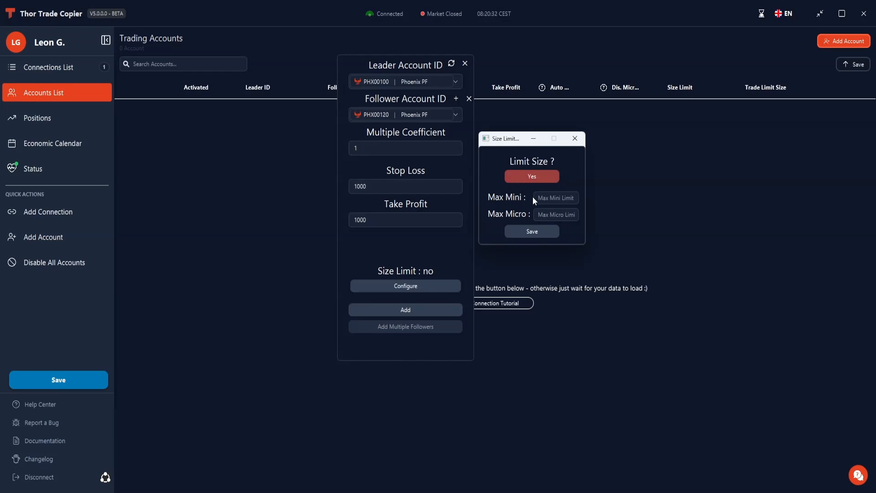
{"action": "left_click", "coordinate": [553, 199]}
{"action": "type", "text": "4"}
{"action": "left_click", "coordinate": [538, 176]}
{"action": "left_click_drag", "start_coordinate": [520, 141], "coordinate": [401, 173]}
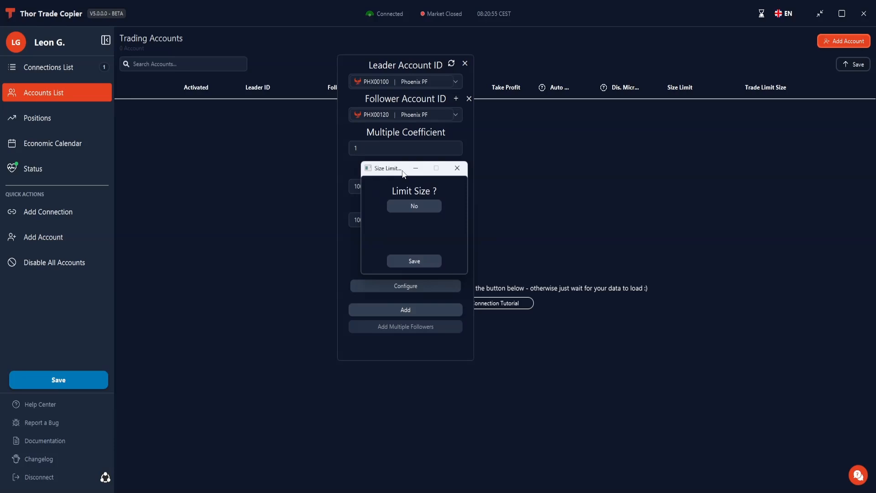
{"action": "left_click", "coordinate": [421, 261]}
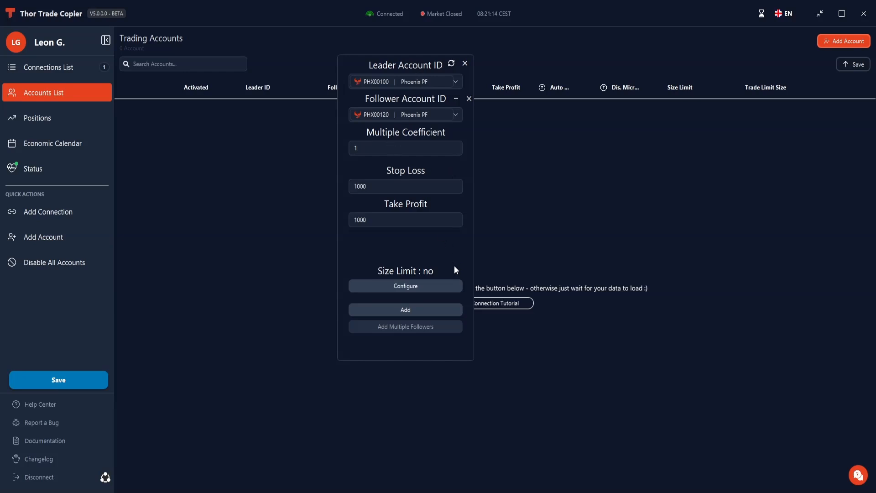
- Queue the second through fifth listed Phoenix PF accounts as followers of the leader account
{"action": "left_click", "coordinate": [457, 98]}
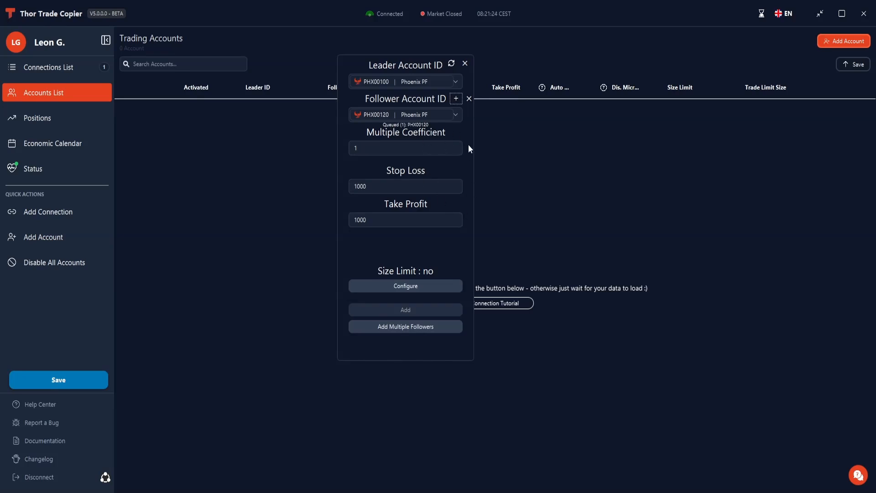
{"action": "left_click", "coordinate": [434, 116]}
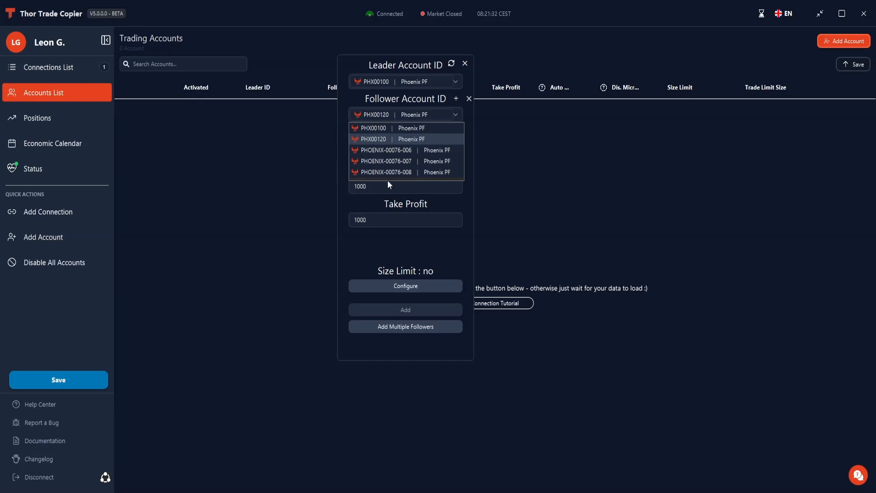
{"action": "left_click", "coordinate": [396, 151]}
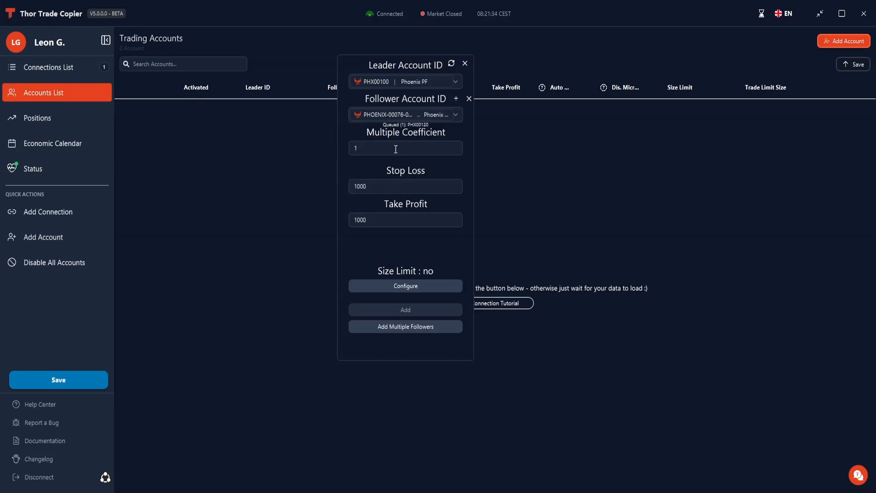
{"action": "left_click", "coordinate": [455, 99]}
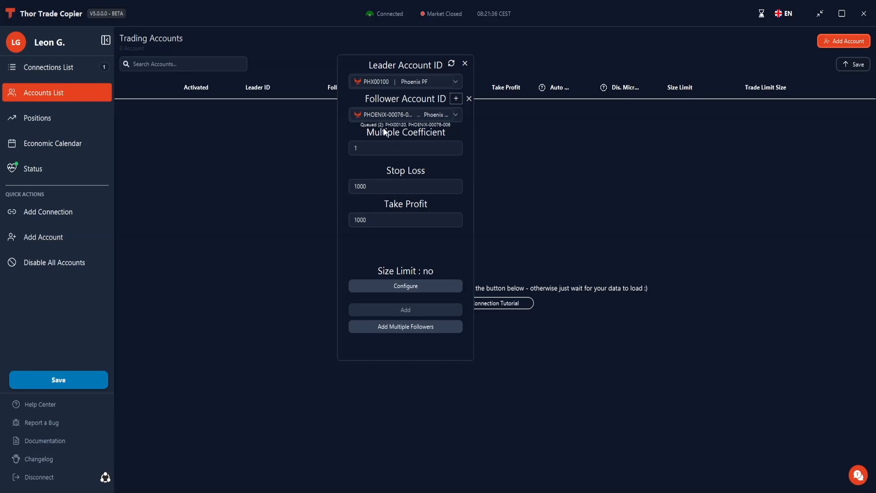
{"action": "left_click", "coordinate": [424, 114]}
{"action": "left_click", "coordinate": [420, 160]}
{"action": "left_click", "coordinate": [456, 101]}
{"action": "left_click", "coordinate": [425, 115]}
{"action": "left_click", "coordinate": [412, 166]}
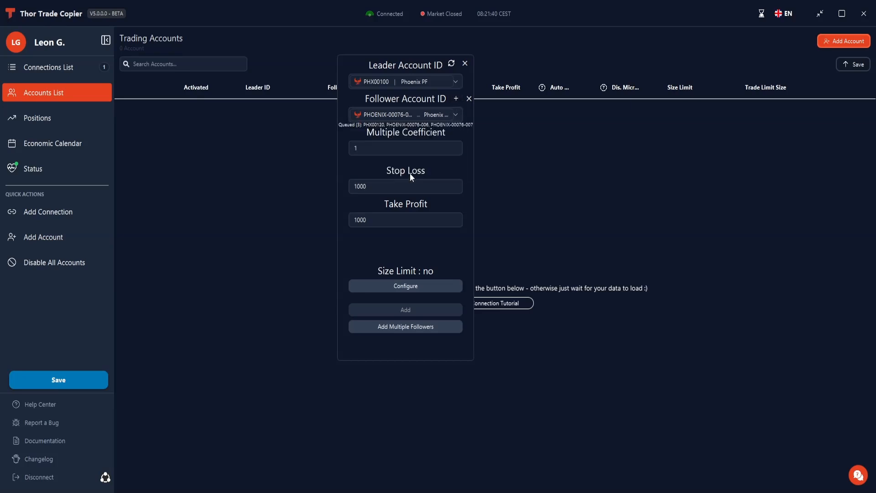
{"action": "left_click", "coordinate": [456, 99]}
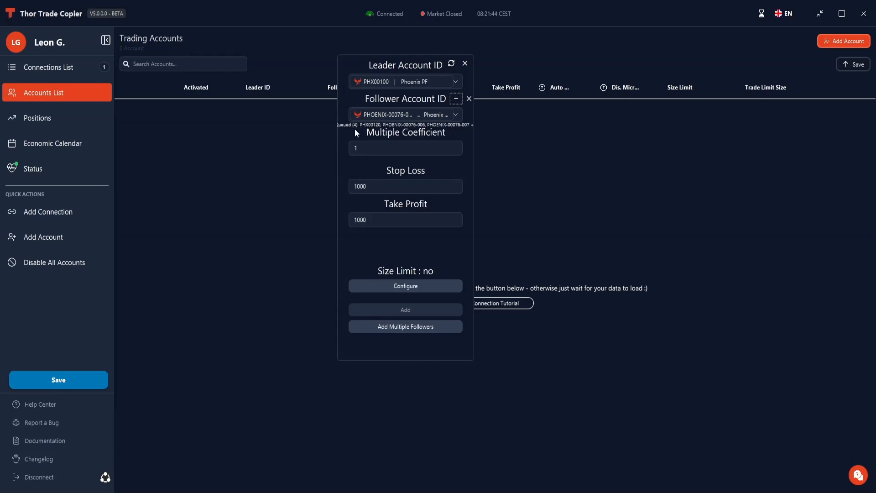
- Add all queued followers as one batch and close the account form
{"action": "left_click", "coordinate": [410, 327]}
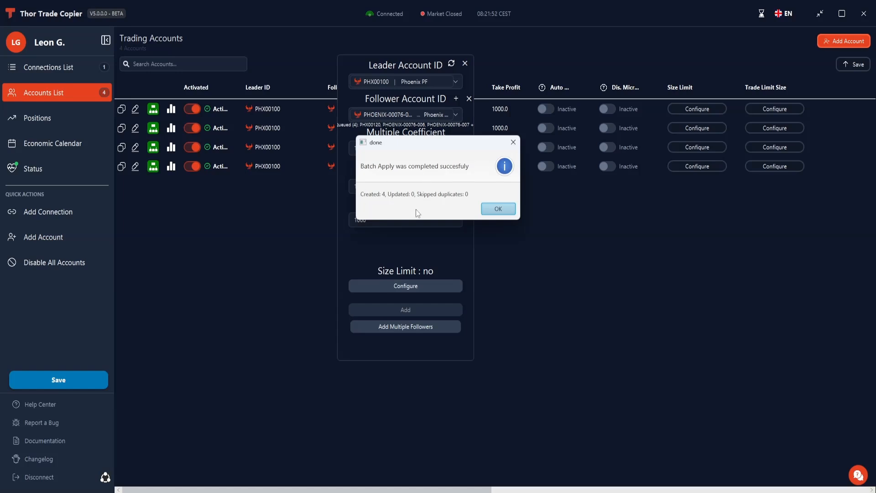
{"action": "left_click", "coordinate": [501, 208]}
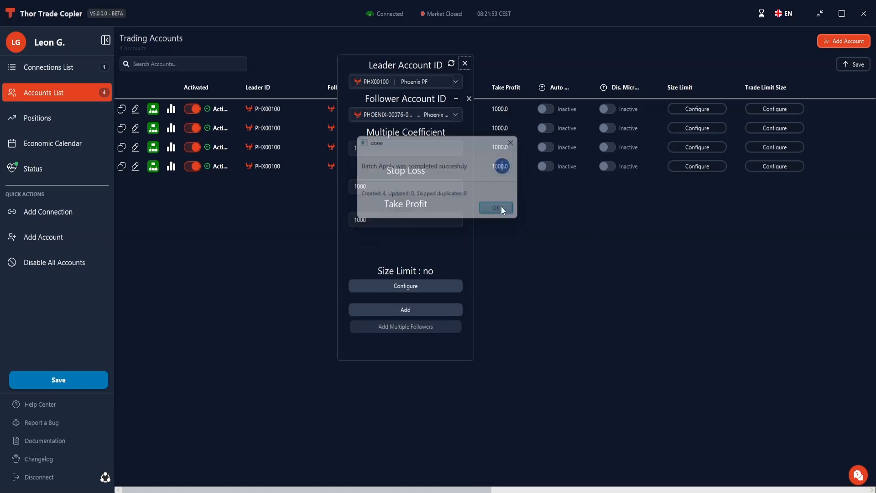
{"action": "left_click", "coordinate": [465, 64]}
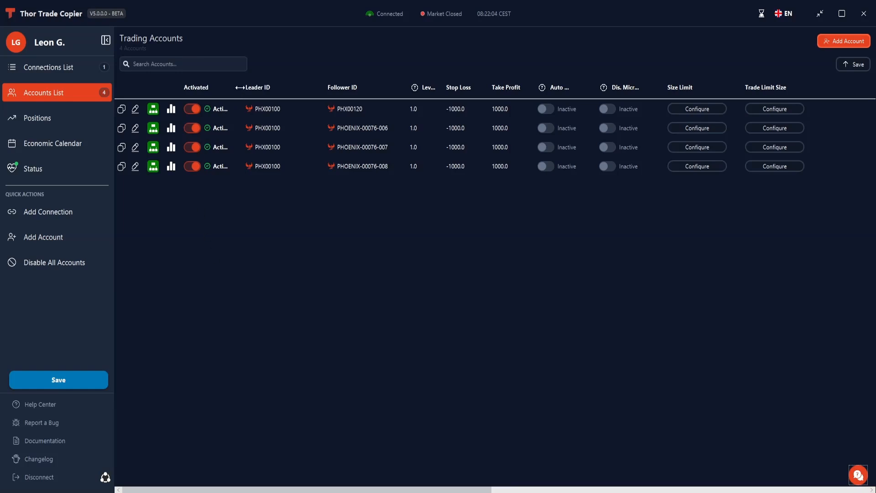
- Widen the Activated column and deactivate the second, third and fourth account pairs
{"action": "left_click_drag", "start_coordinate": [240, 87], "coordinate": [250, 87]}
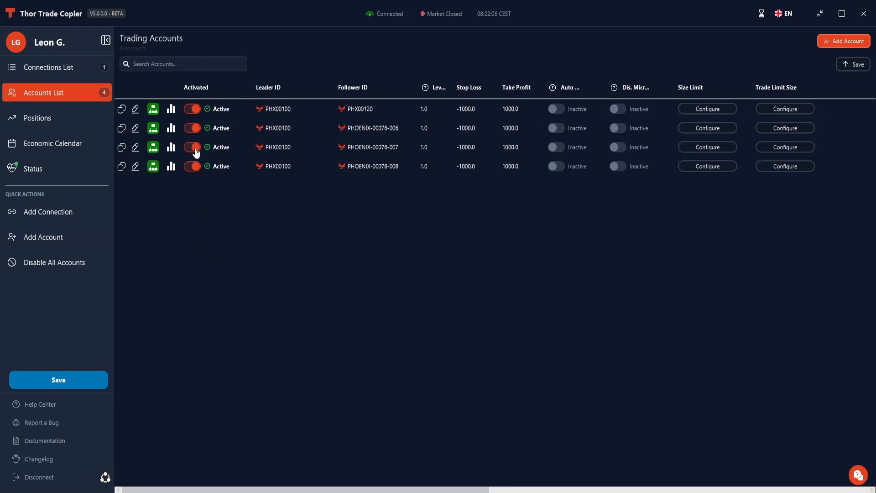
{"action": "left_click", "coordinate": [198, 150]}
{"action": "left_click", "coordinate": [193, 129]}
{"action": "left_click", "coordinate": [193, 129]}
{"action": "left_click", "coordinate": [192, 129]}
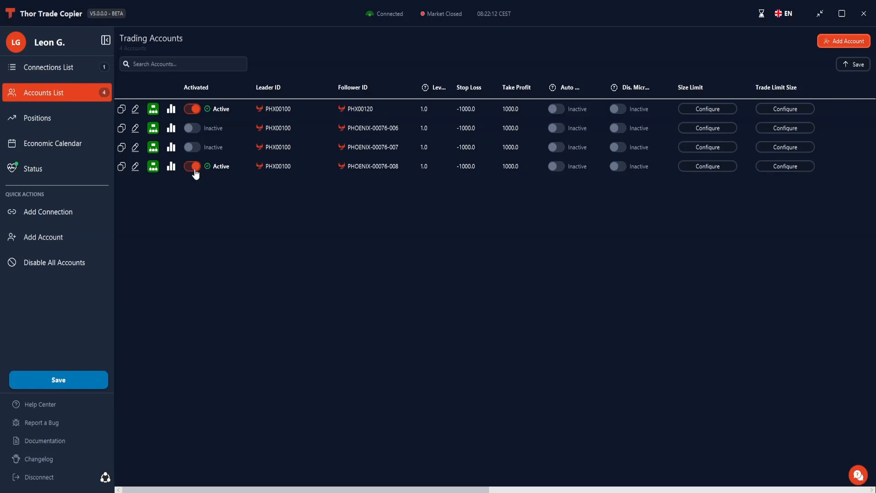
{"action": "left_click", "coordinate": [195, 168]}
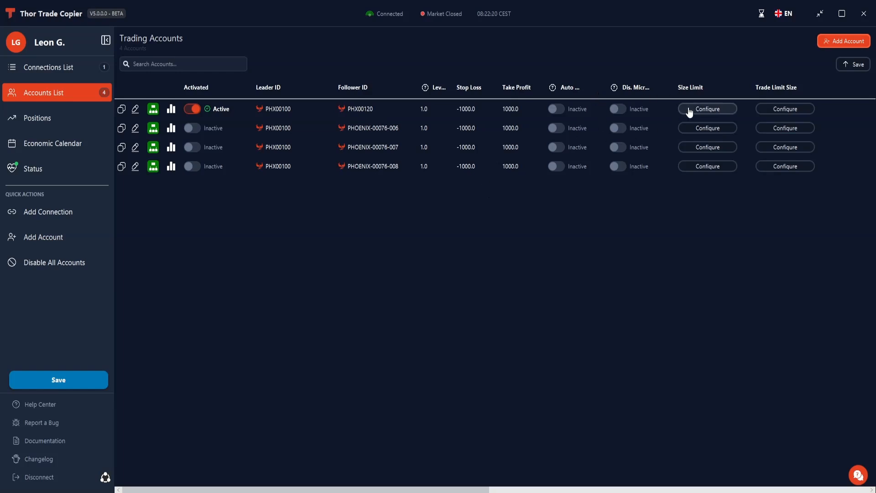
- Enable a gambling size with a Max Mini of 1 for the first account pair and save it
{"action": "left_click", "coordinate": [797, 110]}
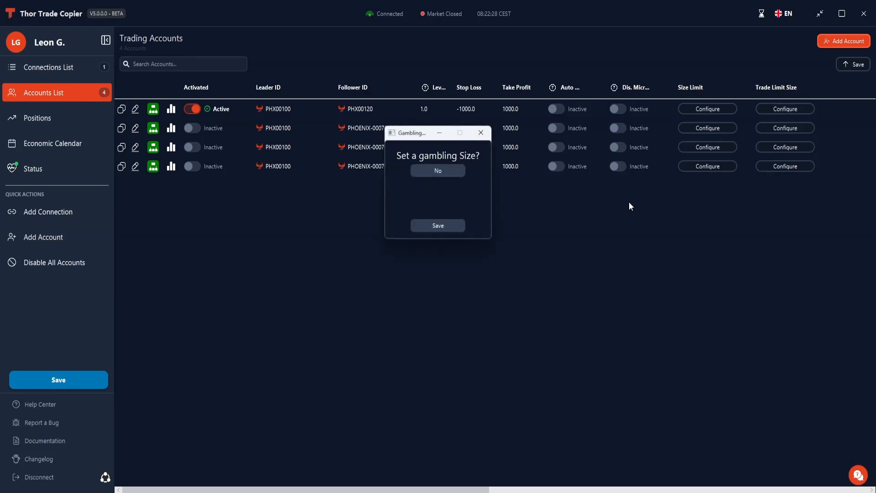
{"action": "left_click", "coordinate": [440, 170]}
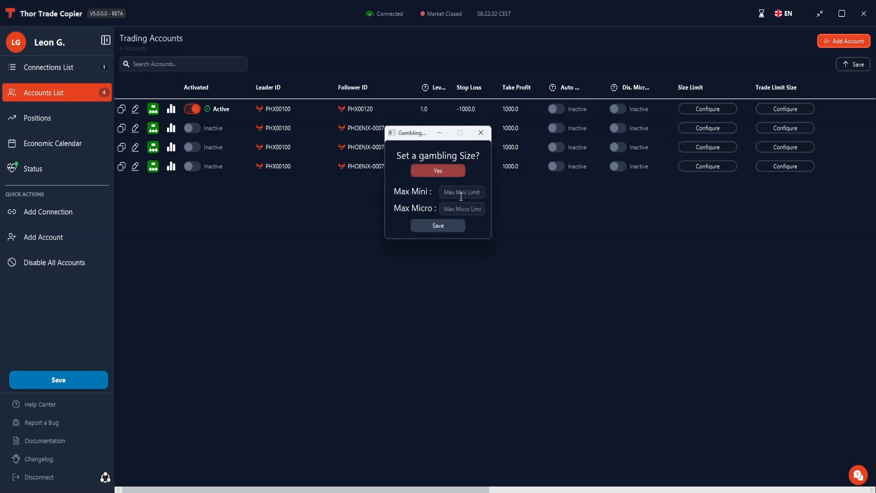
{"action": "type", "text": "1"}
{"action": "left_click", "coordinate": [446, 226]}
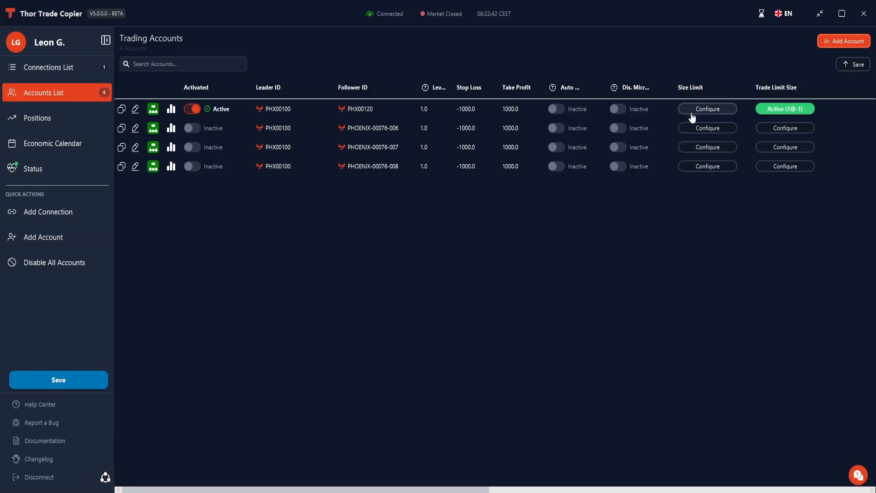
- Turn off the first account pair's gambling size and save the setting
{"action": "left_click", "coordinate": [770, 113]}
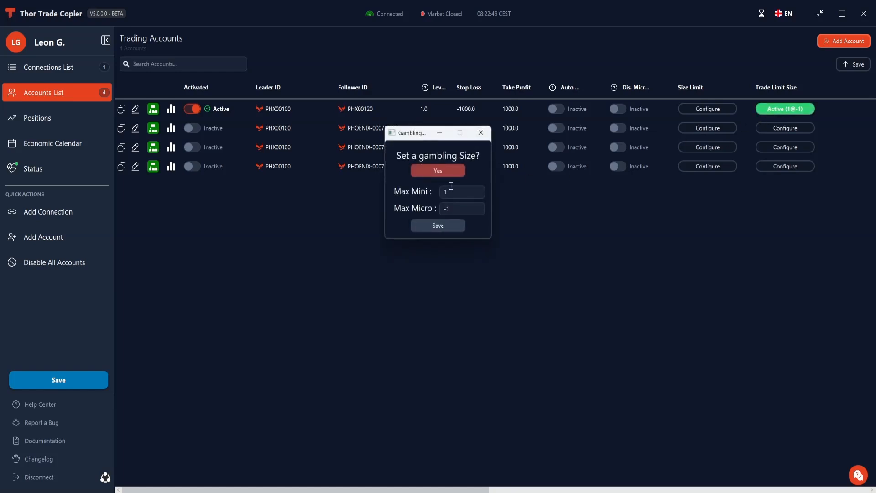
{"action": "left_click", "coordinate": [449, 170]}
{"action": "left_click", "coordinate": [442, 228]}
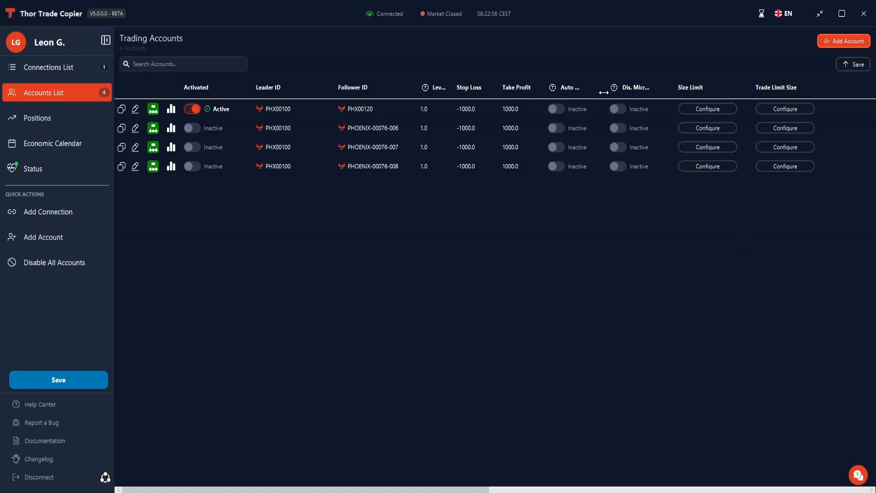
- Widen the Auto Liq. Leader column and try switching the option on and off for the first account pair
{"action": "left_click_drag", "start_coordinate": [603, 92], "coordinate": [635, 89]}
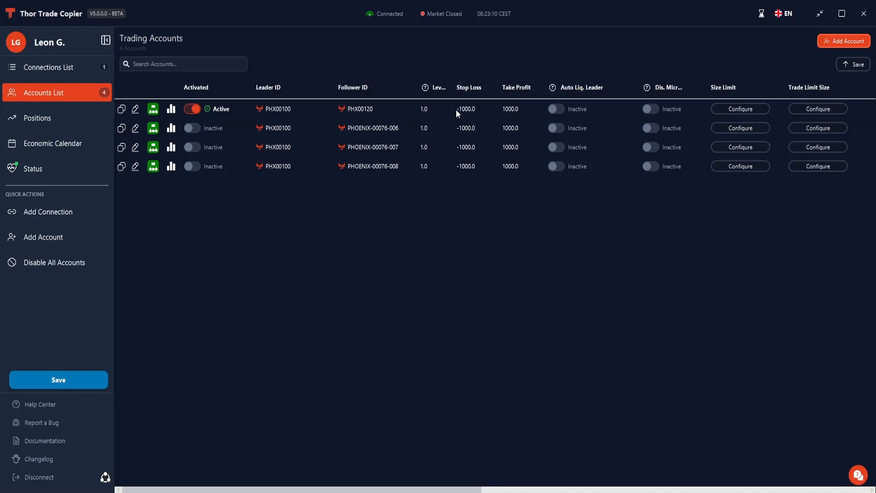
{"action": "left_click", "coordinate": [557, 112]}
{"action": "left_click", "coordinate": [555, 109]}
- Widen the Dis. Micro Orders column to fit its full heading and slightly narrow the Auto Liq. Leader column
{"action": "left_click_drag", "start_coordinate": [706, 87], "coordinate": [732, 87]}
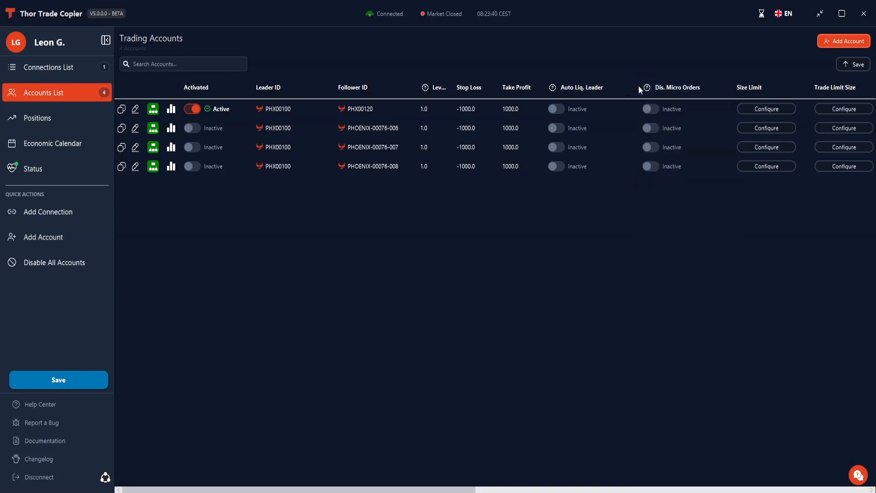
{"action": "left_click_drag", "start_coordinate": [637, 85], "coordinate": [627, 92]}
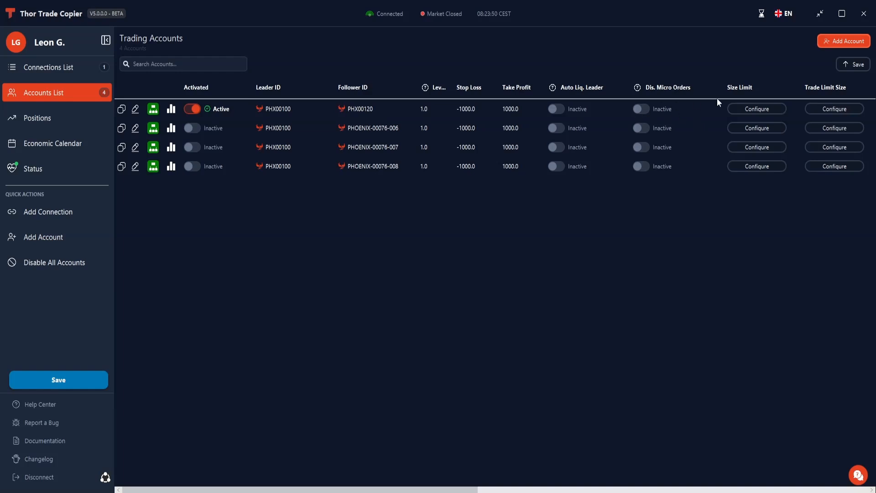
{"action": "left_click_drag", "start_coordinate": [723, 90], "coordinate": [715, 88]}
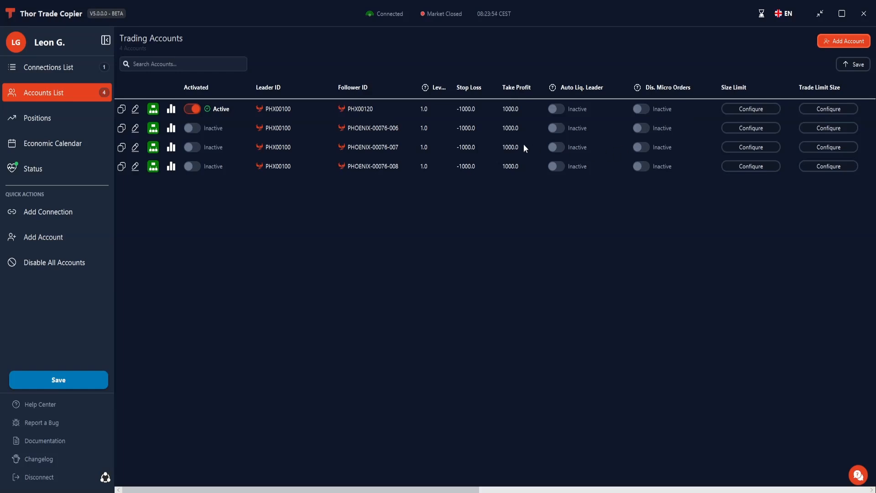
- Check the first account pair's optimization data and examine the leader and follower symbols in its symbol mapping configuration
{"action": "left_click", "coordinate": [171, 109]}
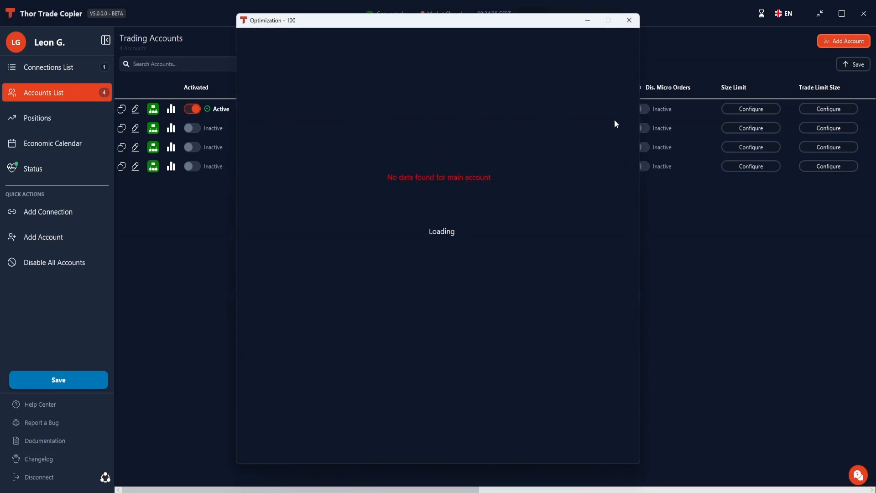
{"action": "left_click", "coordinate": [628, 20]}
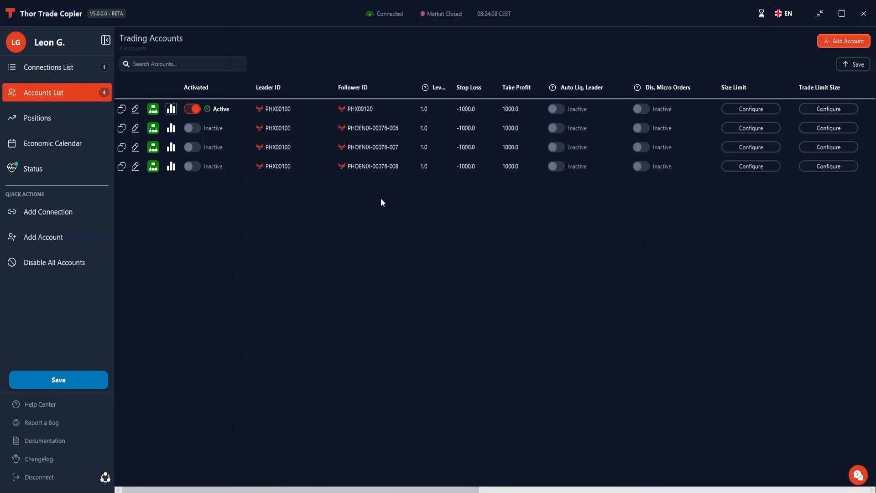
{"action": "left_click", "coordinate": [154, 110]}
{"action": "left_click_drag", "start_coordinate": [438, 87], "coordinate": [513, 75]}
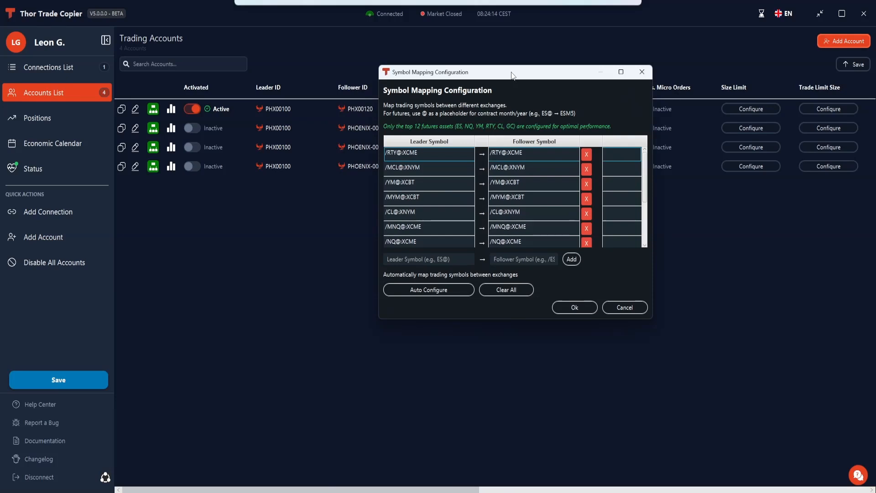
{"action": "scroll", "coordinate": [434, 210], "scroll_direction": "down", "scroll_amount": 2}
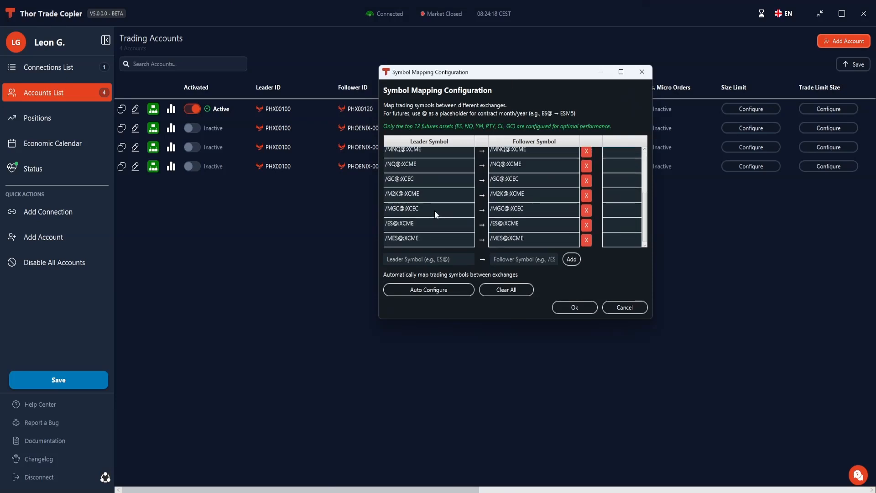
{"action": "scroll", "coordinate": [434, 210], "scroll_direction": "up", "scroll_amount": 2}
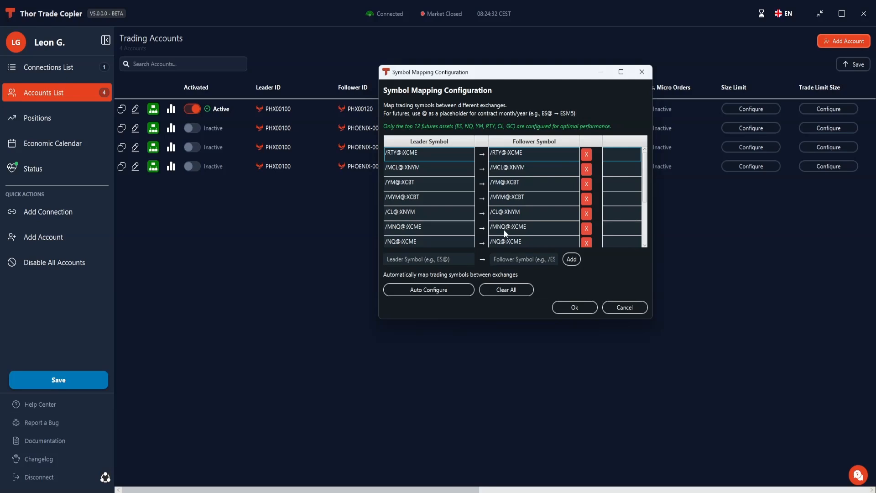
- Search the leader symbols for the new mapping using S& and choose E-mini S&P 500, /ES@:XCME
{"action": "scroll", "coordinate": [502, 225], "scroll_direction": "down", "scroll_amount": 3}
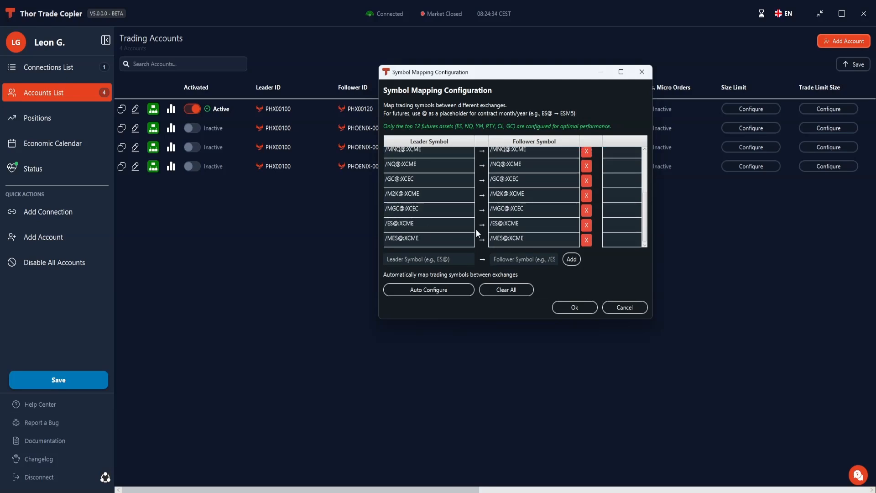
{"action": "left_click", "coordinate": [420, 223]}
{"action": "left_click", "coordinate": [423, 263]}
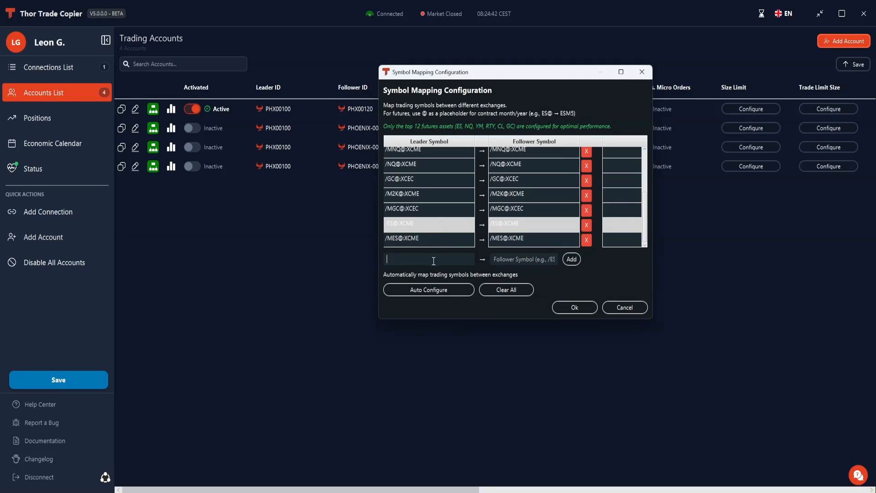
{"action": "type", "text": "ES"}
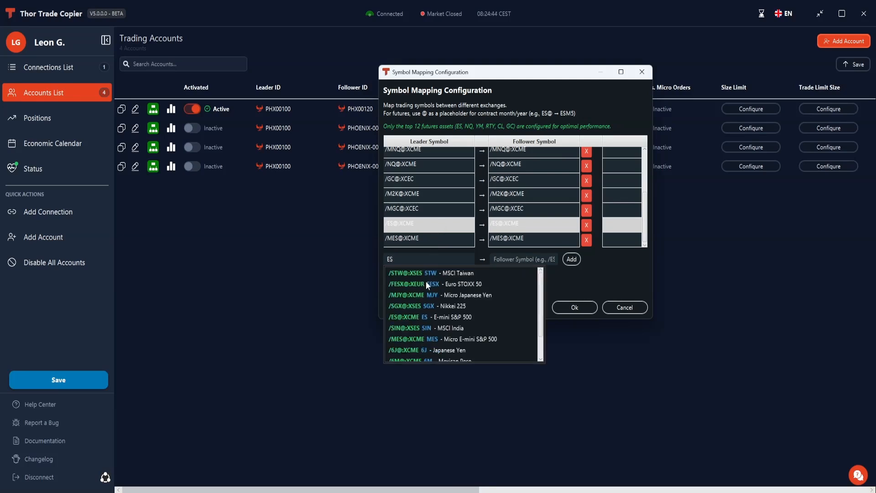
{"action": "key", "text": "BackSpace"}
{"action": "key", "text": "BackSpace"}
{"action": "type", "text": "Sp&"}
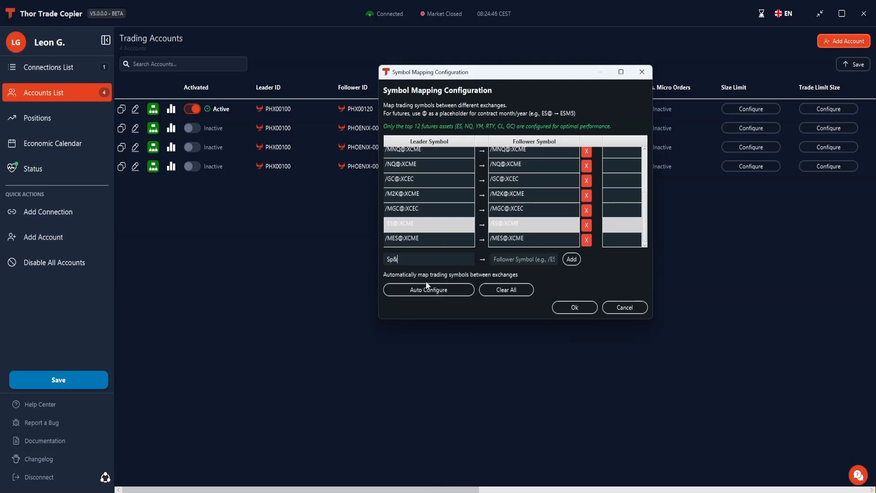
{"action": "key", "text": "BackSpace"}
{"action": "key", "text": "BackSpace"}
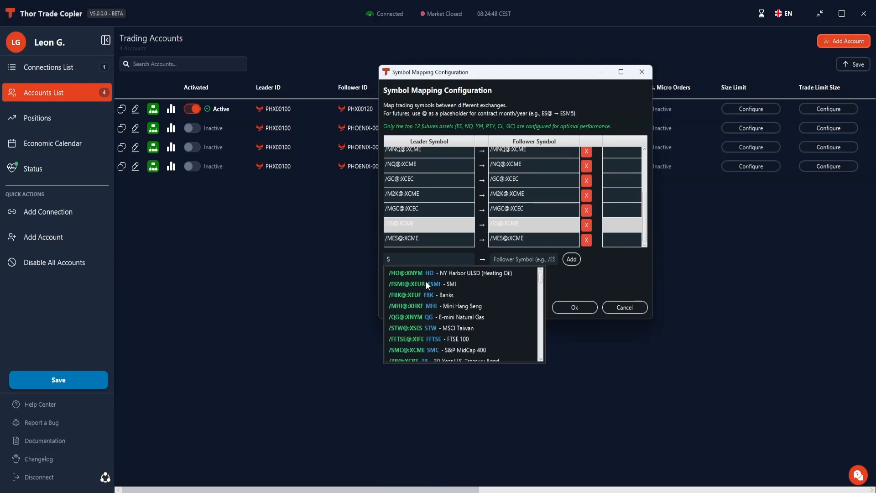
{"action": "type", "text": "&"}
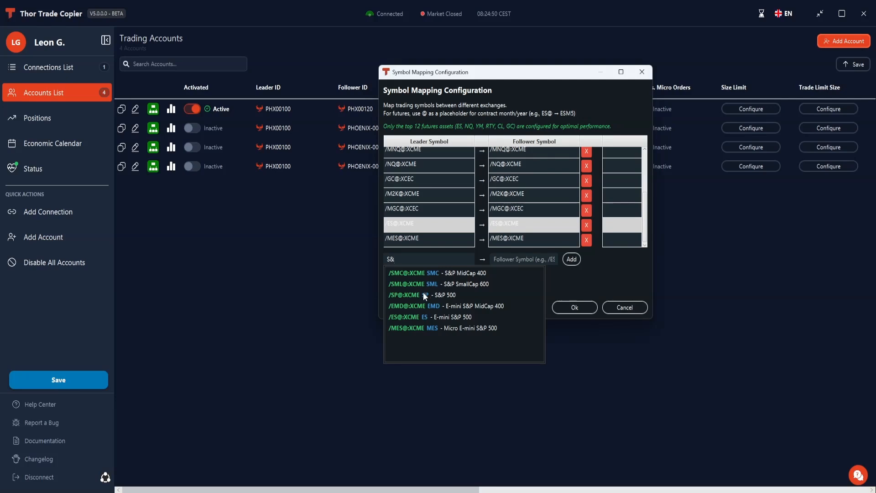
{"action": "left_click", "coordinate": [428, 316]}
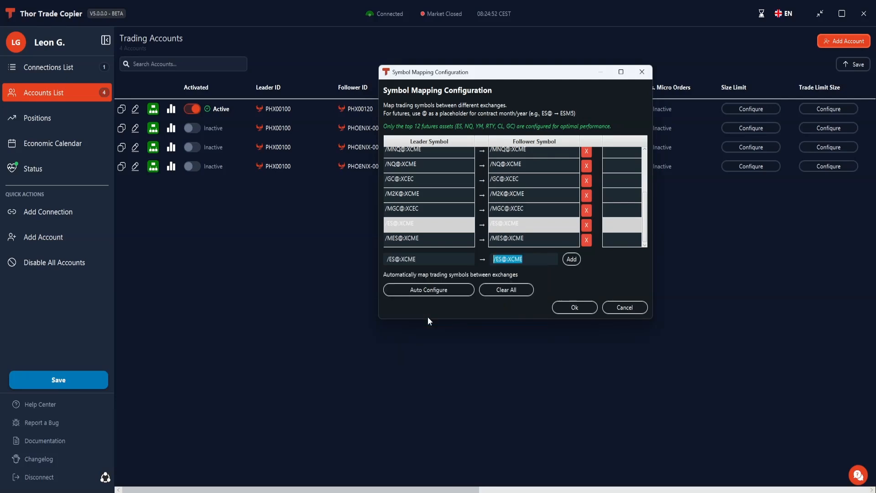
- Set the new mapping's follower symbol to /NQ@:XCME, add the mapping and confirm the symbol configuration
{"action": "left_click_drag", "start_coordinate": [503, 260], "coordinate": [497, 263]}
{"action": "type", "text": "NQ"}
{"action": "left_click", "coordinate": [570, 259]}
{"action": "left_click", "coordinate": [555, 209]}
{"action": "left_click", "coordinate": [586, 210]}
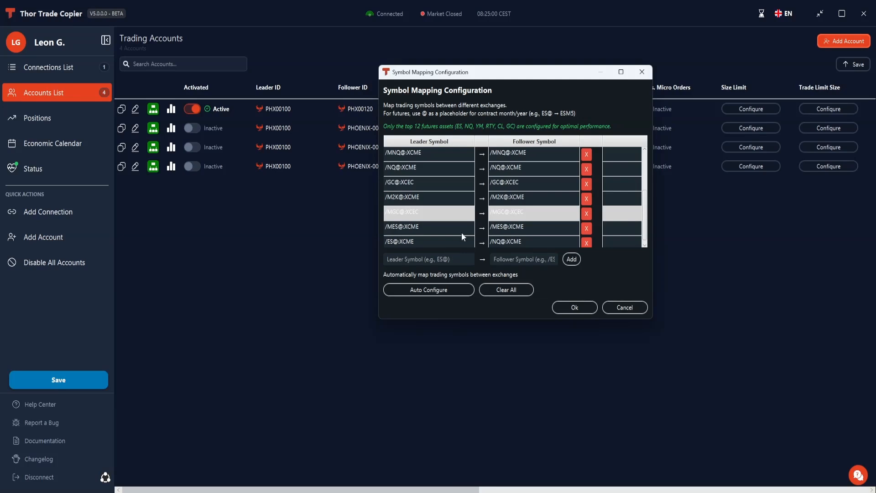
{"action": "left_click", "coordinate": [574, 307]}
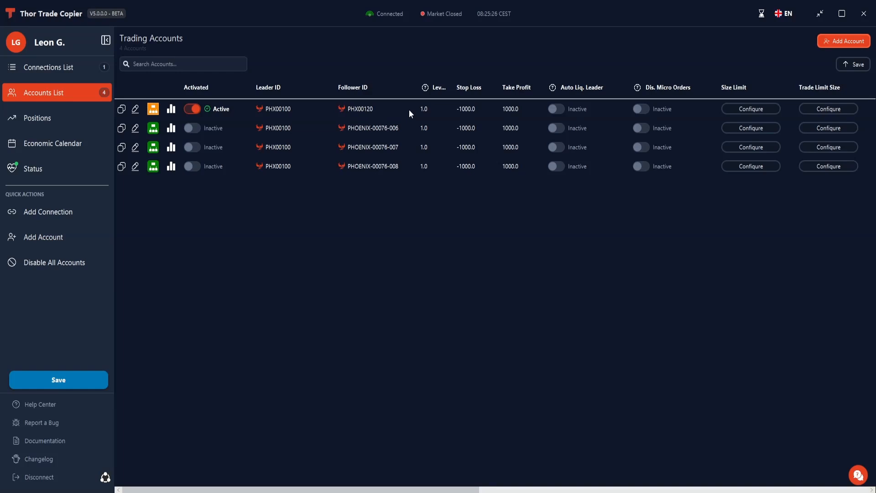
- Clear and auto-configure the first account pair's symbol mappings, and save the accounts
{"action": "left_click", "coordinate": [153, 109]}
{"action": "left_click", "coordinate": [429, 290]}
{"action": "left_click", "coordinate": [365, 292]}
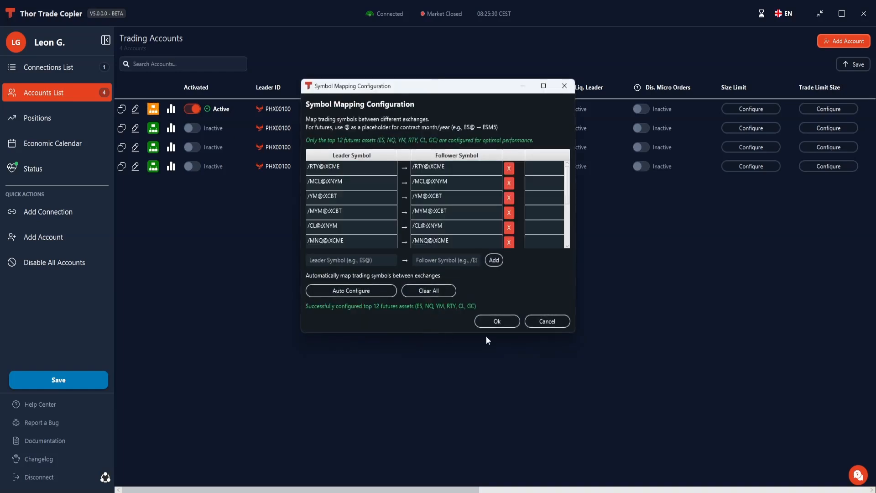
{"action": "left_click", "coordinate": [496, 321]}
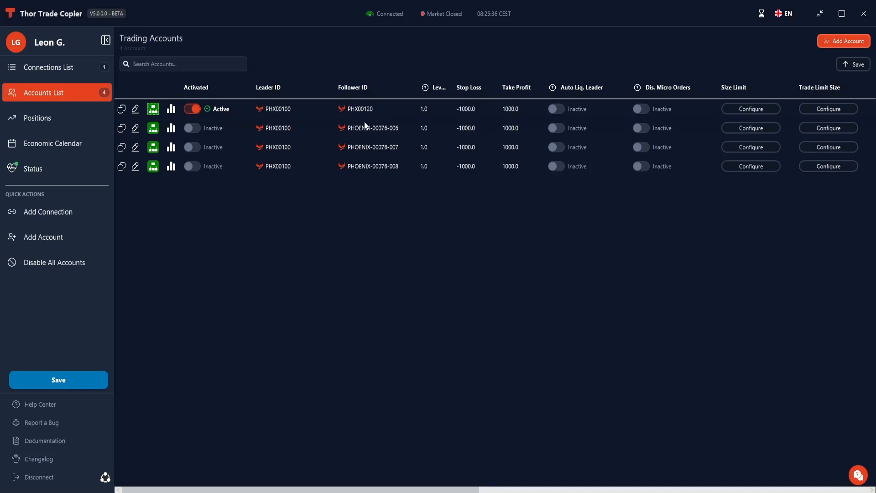
{"action": "left_click", "coordinate": [67, 381]}
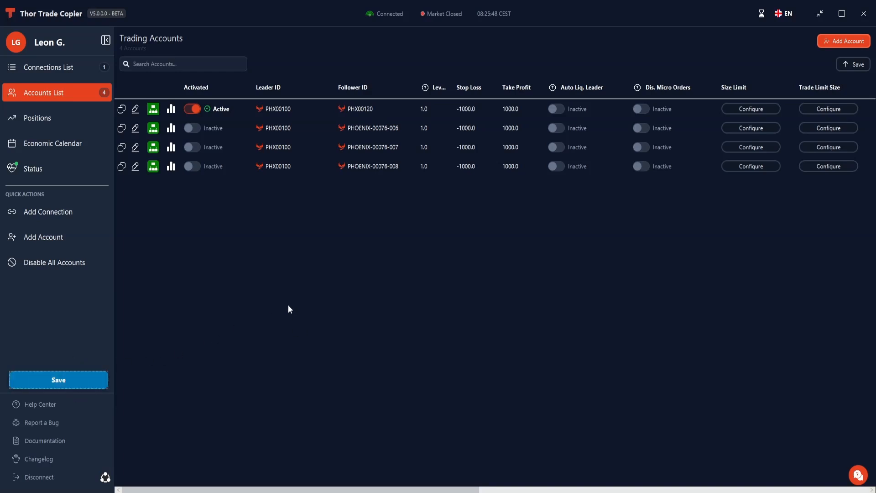
- Review the connections list and the accounts list, and save the account settings once more
{"action": "left_click", "coordinate": [75, 70]}
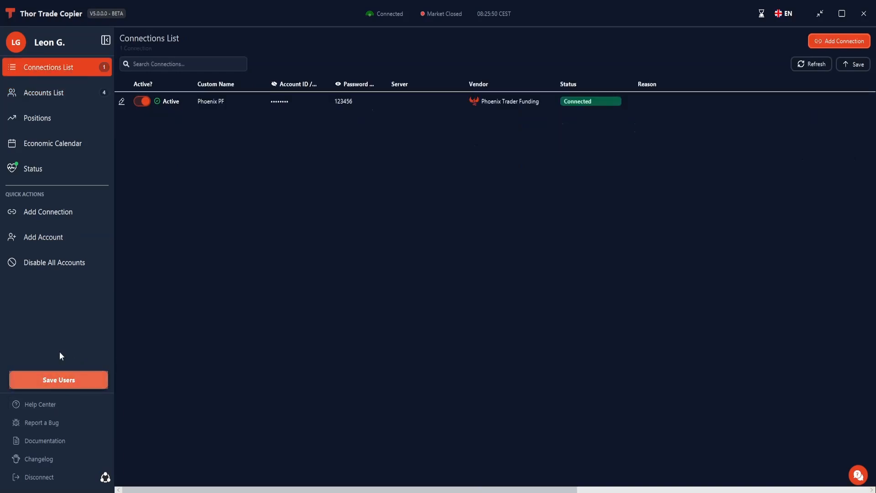
{"action": "left_click", "coordinate": [39, 102]}
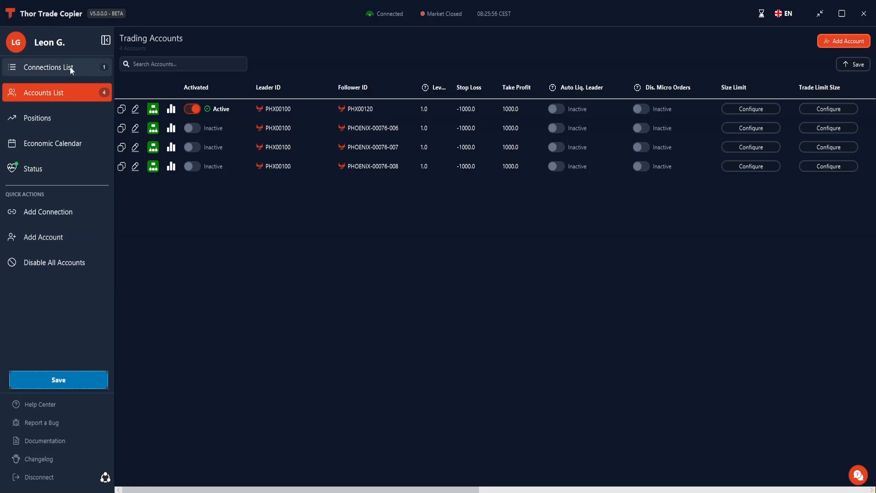
{"action": "left_click", "coordinate": [48, 67]}
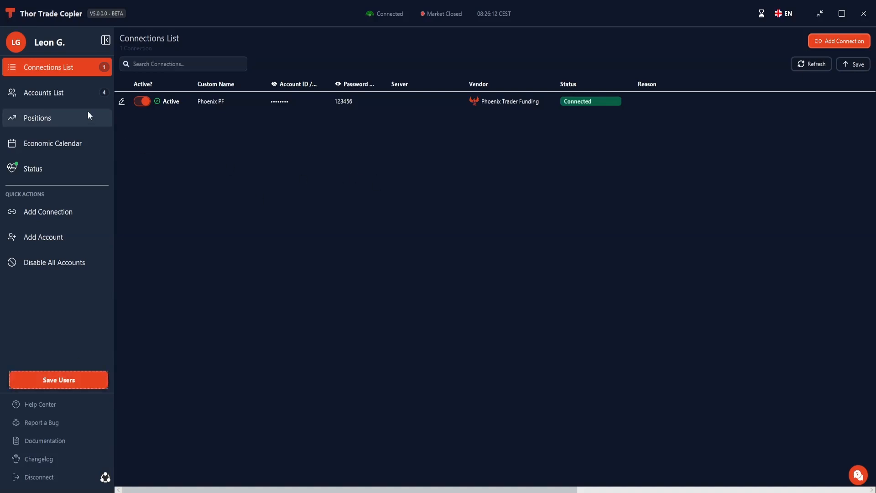
{"action": "left_click", "coordinate": [75, 94]}
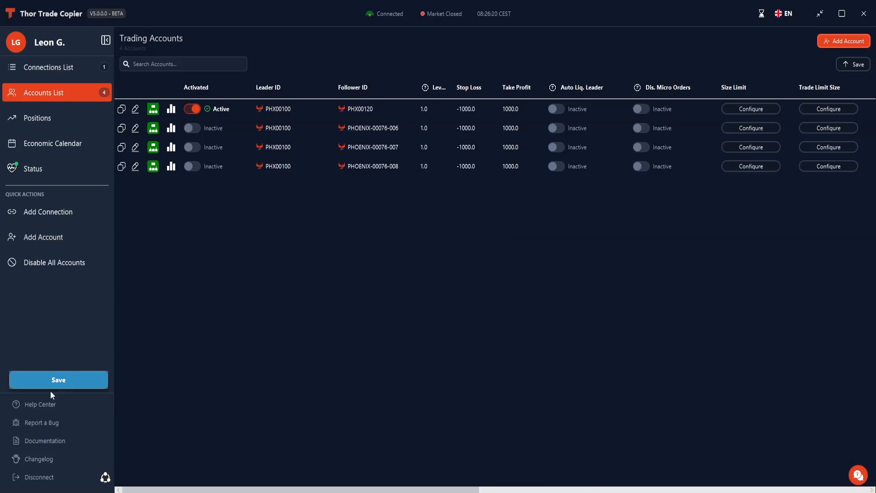
{"action": "left_click", "coordinate": [64, 388]}
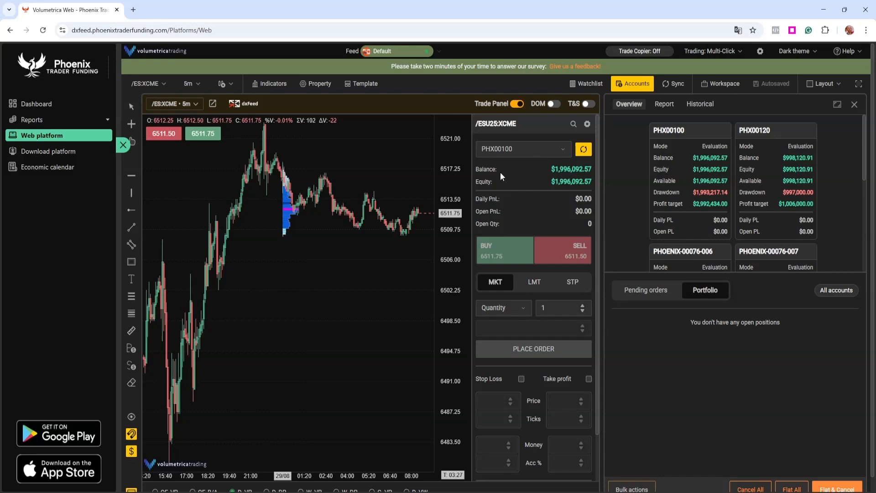
- In the Volumetrica web platform, place a 1-contract ES buy limit order at 6505.00 on the leader account and check the pending orders
{"action": "left_click", "coordinate": [531, 286]}
{"action": "left_click", "coordinate": [499, 259]}
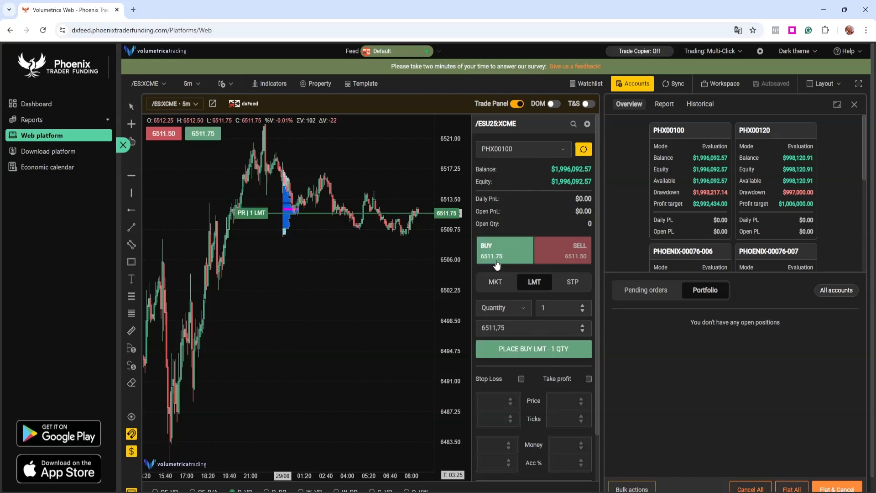
{"action": "left_click", "coordinate": [236, 273]}
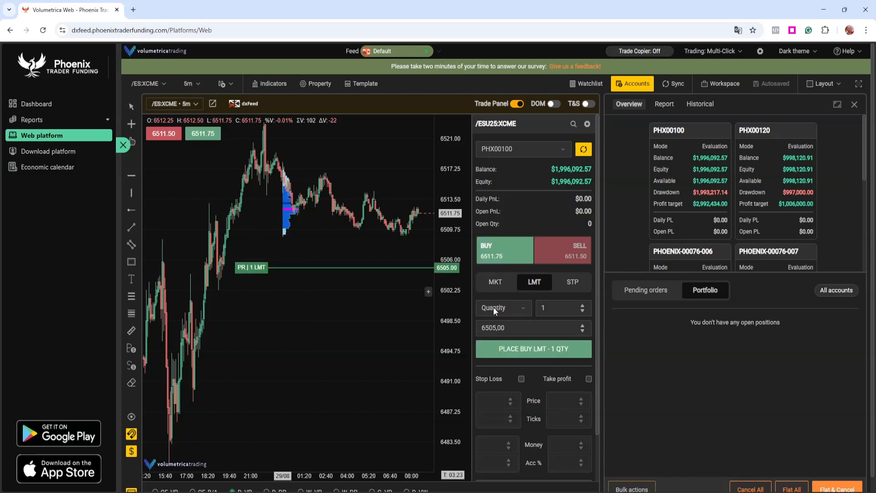
{"action": "left_click", "coordinate": [558, 354]}
{"action": "left_click", "coordinate": [657, 291]}
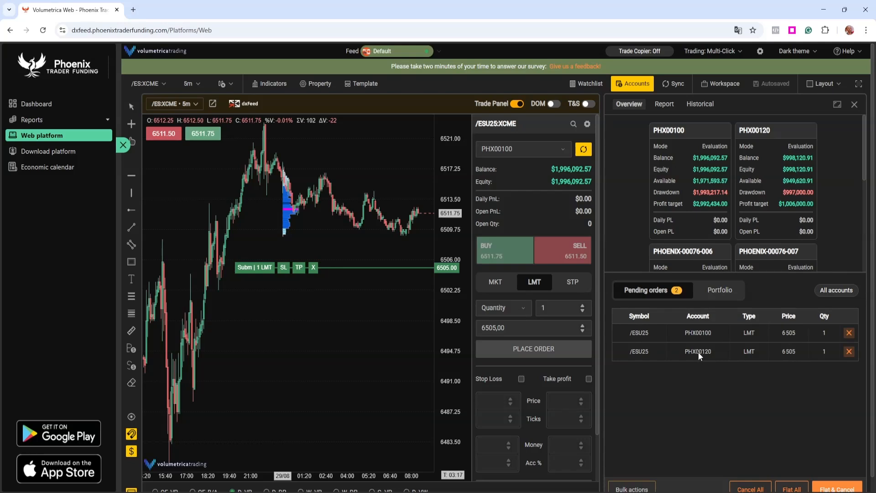
- Move the pending buy limit order up to about 6512, check the portfolio's open positions, and close the leader's position
{"action": "left_click_drag", "start_coordinate": [254, 268], "coordinate": [288, 209]}
{"action": "left_click", "coordinate": [705, 292]}
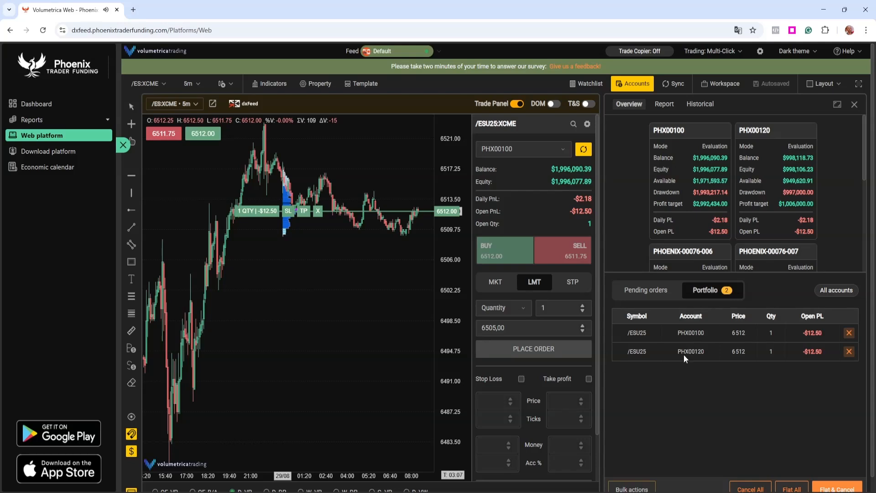
{"action": "left_click", "coordinate": [318, 210]}
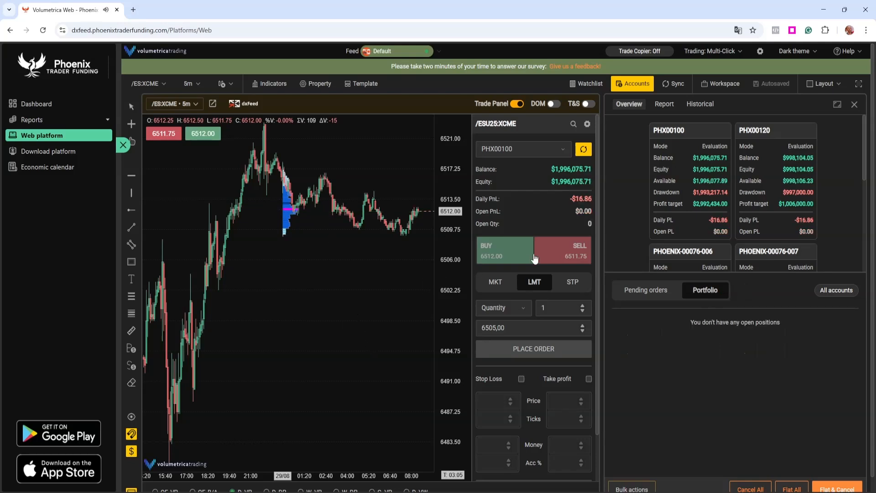
- Switch to Thor Trade Copier, open the Positions/Orders window and enable its Always on Top parameter
{"action": "mouse_move", "coordinate": [687, 492]}
{"action": "left_click", "coordinate": [687, 456]}
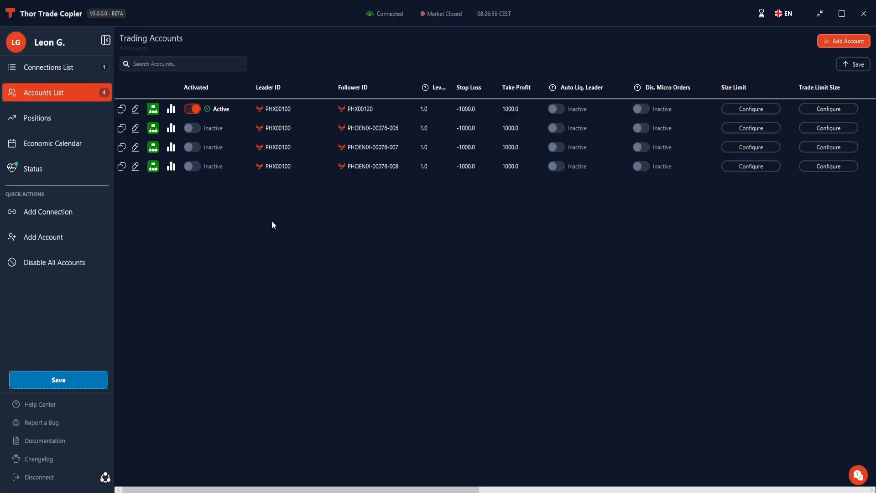
{"action": "left_click", "coordinate": [59, 119]}
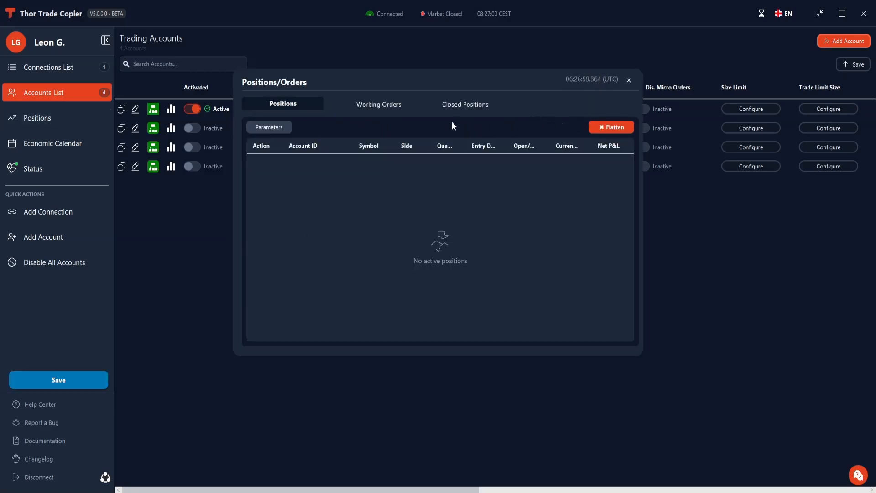
{"action": "left_click", "coordinate": [281, 128]}
{"action": "left_click", "coordinate": [527, 126]}
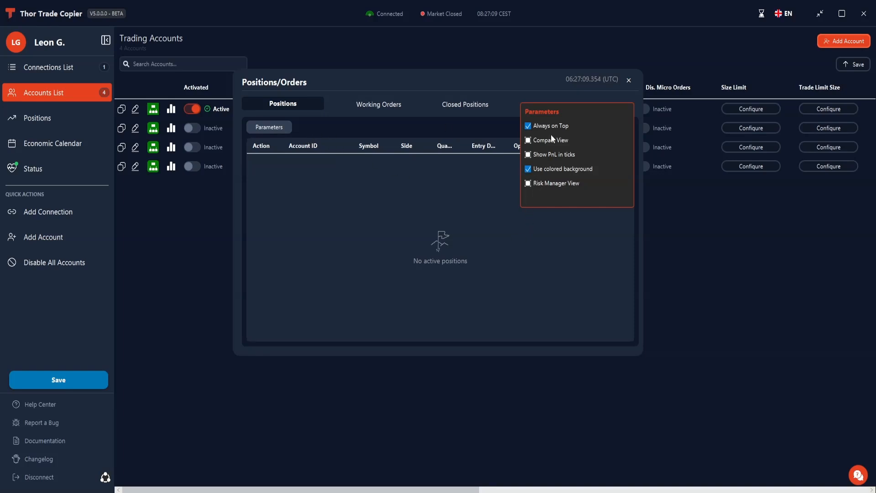
{"action": "left_click", "coordinate": [261, 128]}
- Switch to the browser trading platform and place the Positions/Orders window, shortened in height, above the order entry area
{"action": "left_click_drag", "start_coordinate": [460, 82], "coordinate": [269, 59]}
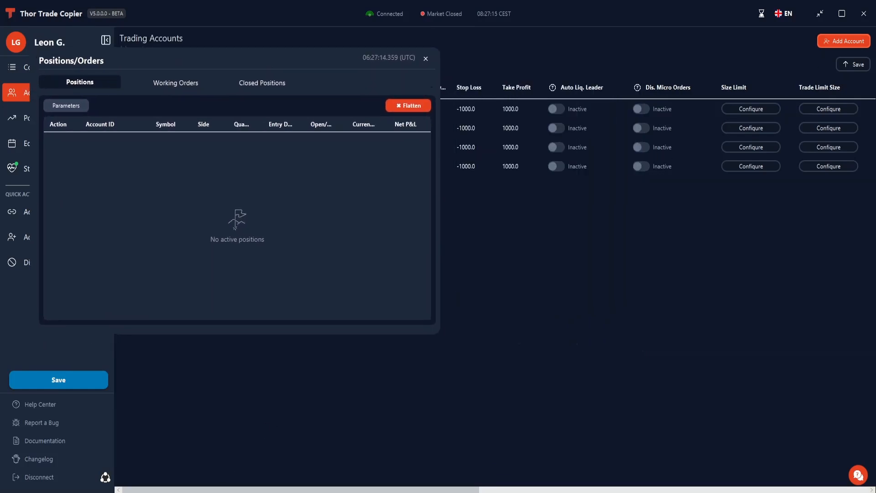
{"action": "key", "text": "alt+Tab"}
{"action": "left_click_drag", "start_coordinate": [294, 60], "coordinate": [718, 17]}
{"action": "left_click_drag", "start_coordinate": [570, 293], "coordinate": [578, 203]}
{"action": "left_click_drag", "start_coordinate": [600, 16], "coordinate": [605, 15]}
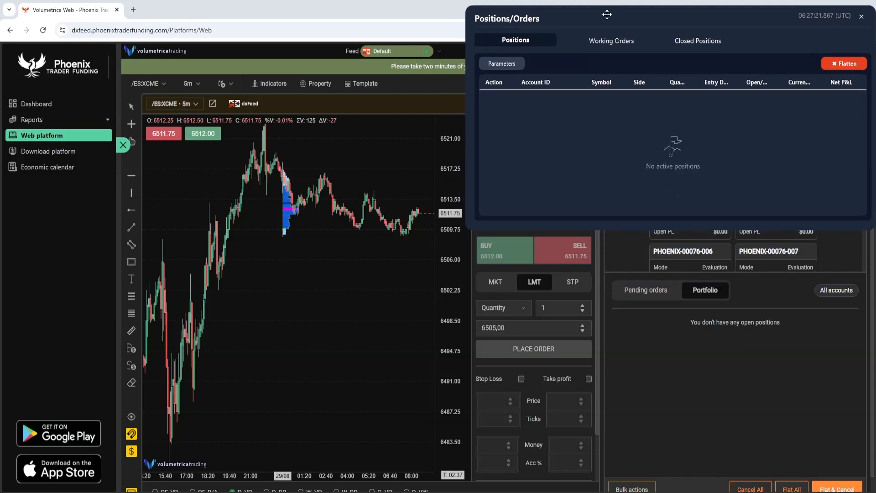
- Place a 1-contract ES buy limit order at 6505.00, show the working orders and widen their Symbol column
{"action": "left_click", "coordinate": [497, 259]}
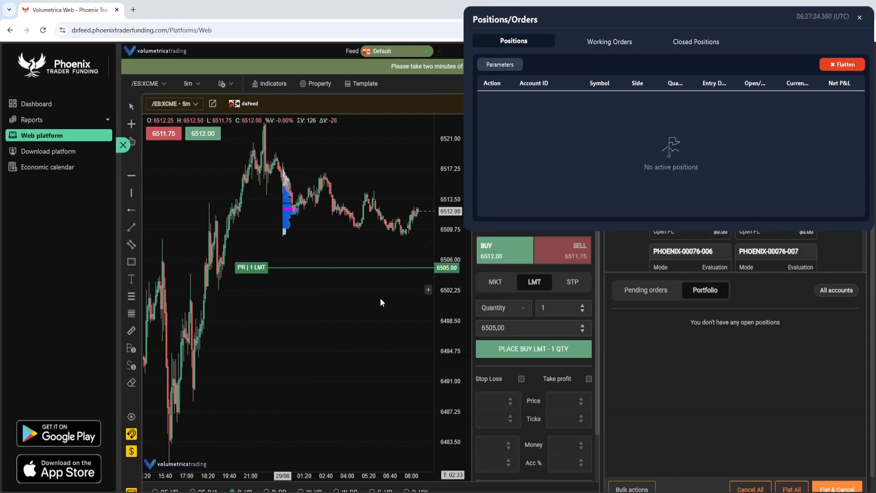
{"action": "left_click", "coordinate": [525, 358]}
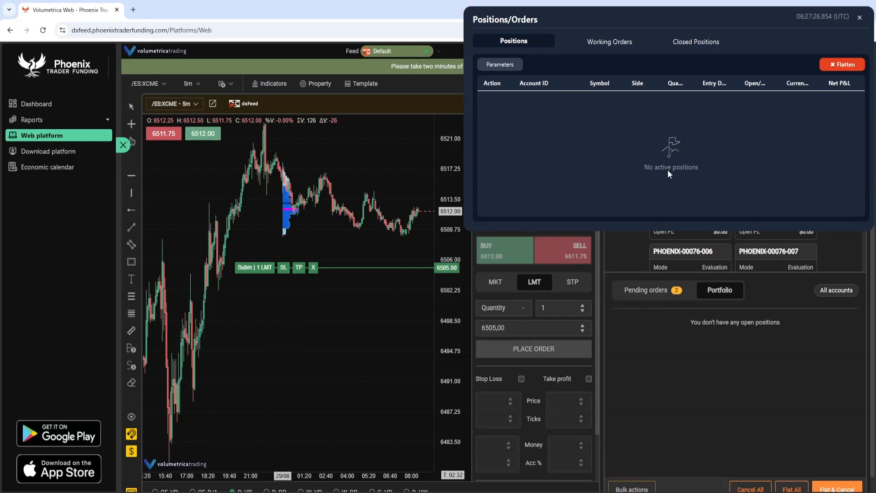
{"action": "left_click", "coordinate": [600, 43]}
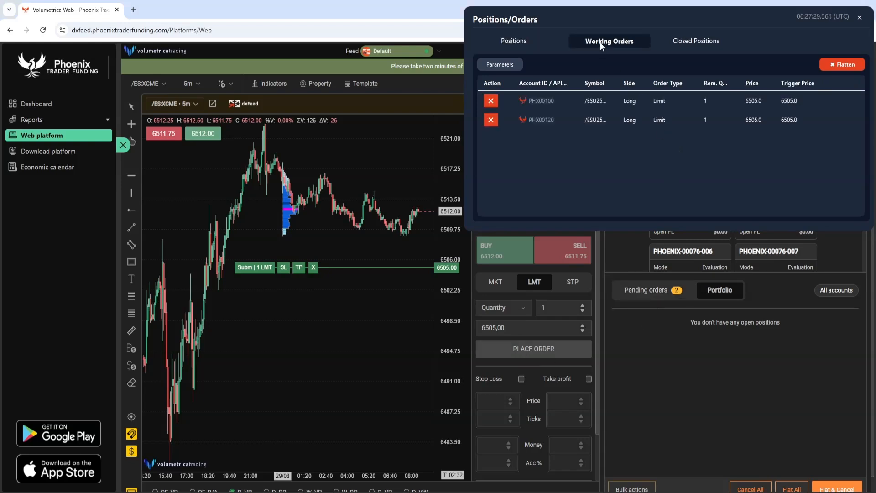
{"action": "left_click_drag", "start_coordinate": [618, 83], "coordinate": [630, 83]}
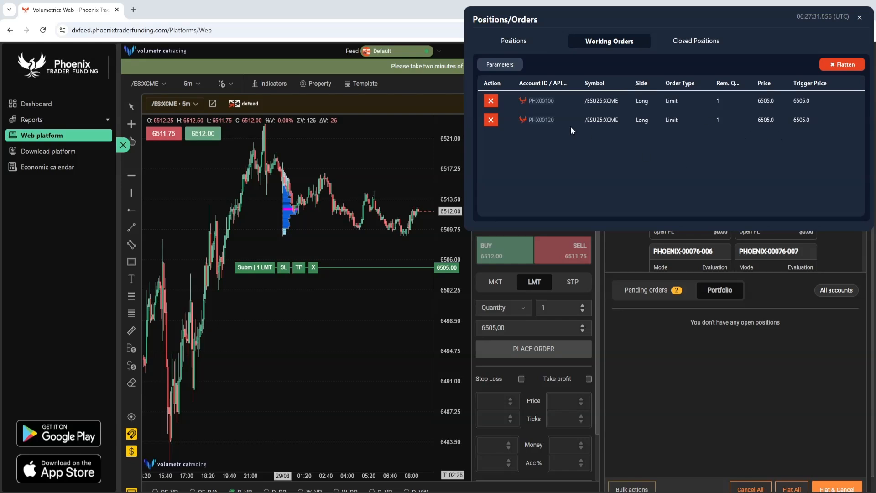
- Cancel the leader account's buy limit order from the working orders
{"action": "left_click", "coordinate": [492, 106]}
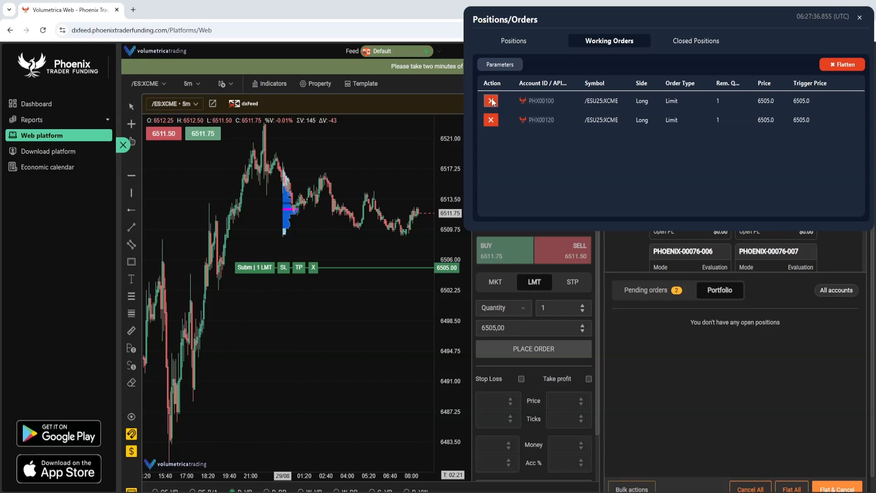
{"action": "left_click", "coordinate": [466, 221]}
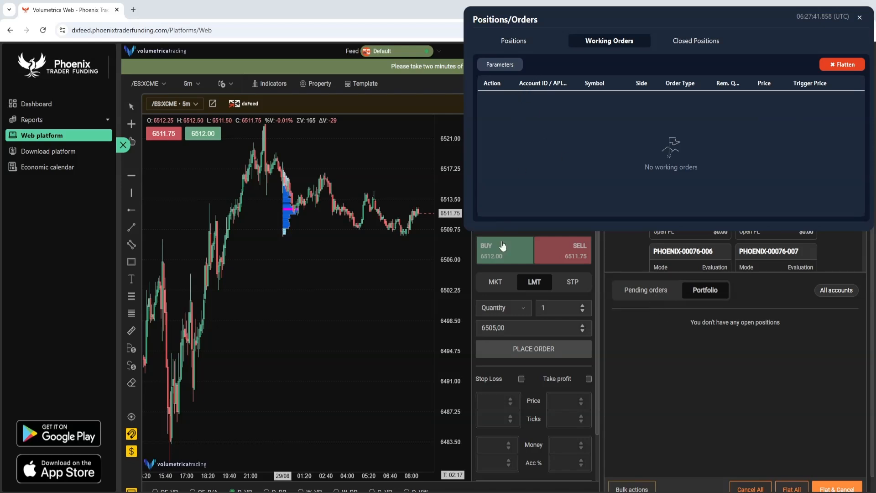
- Place two 1-contract ES limit orders on the leader account: a buy at 6505.00 and a sell at 6516.50
{"action": "left_click", "coordinate": [498, 258]}
{"action": "left_click", "coordinate": [543, 357]}
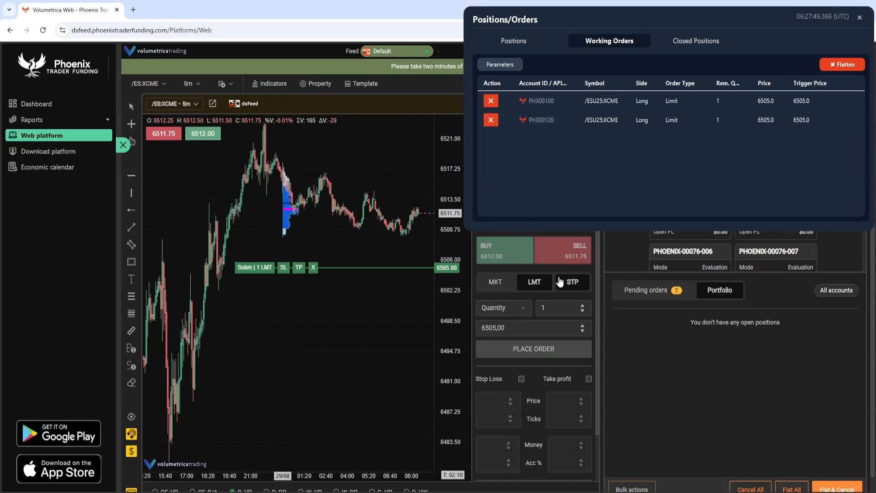
{"action": "left_click", "coordinate": [557, 259]}
{"action": "left_click_drag", "start_coordinate": [267, 268], "coordinate": [266, 174]}
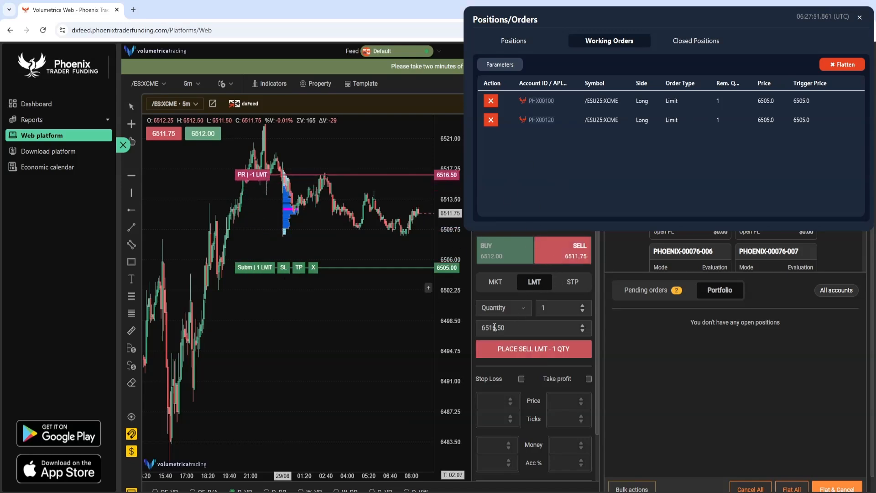
{"action": "left_click", "coordinate": [535, 351]}
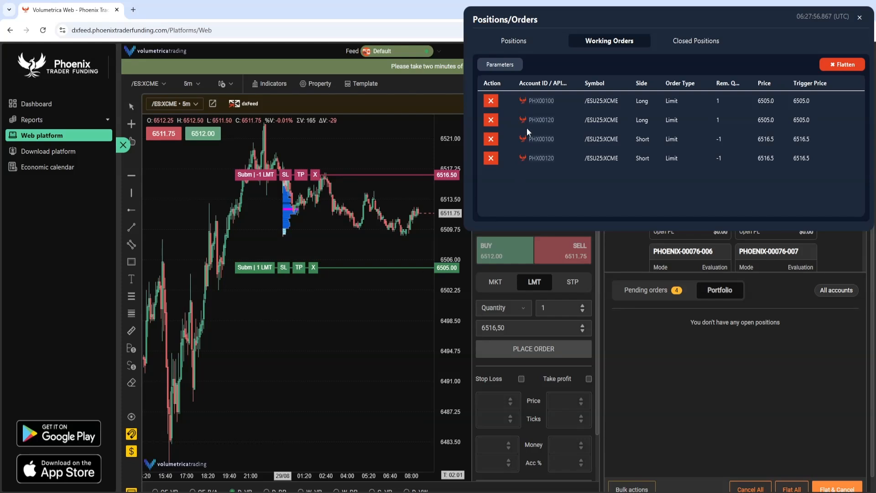
- Move the working ES buy limit order up to the market price on the chart, and check the open and closed positions
{"action": "left_click_drag", "start_coordinate": [249, 270], "coordinate": [272, 202]}
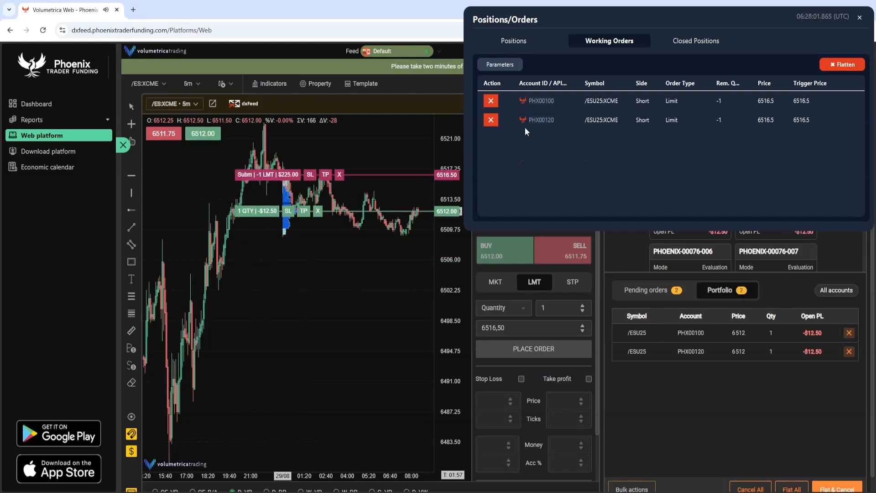
{"action": "left_click", "coordinate": [535, 41]}
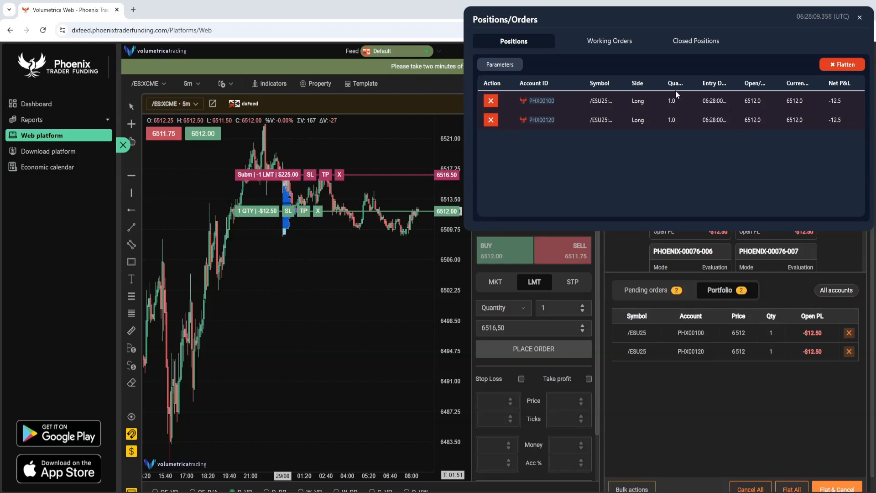
{"action": "left_click", "coordinate": [694, 40]}
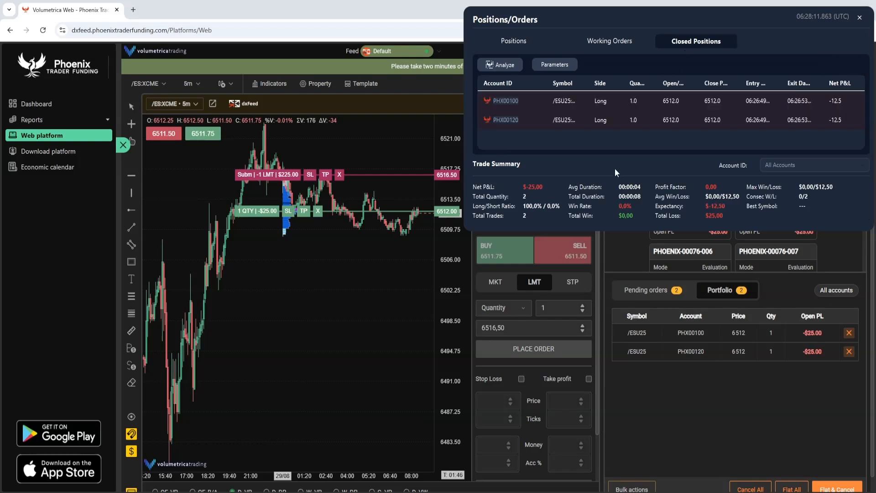
{"action": "left_click", "coordinate": [513, 41]}
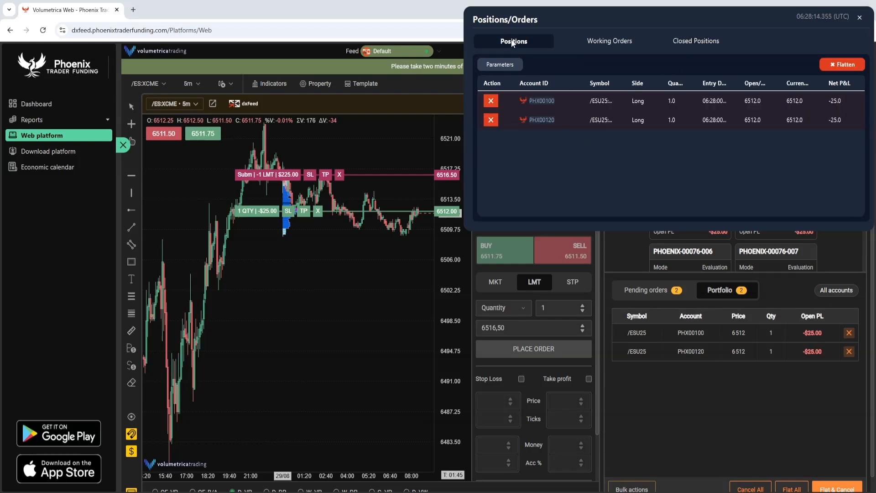
- Close the leader's 1-contract ES long position from the chart and review the closed positions in a taller window with a wider Account ID column
{"action": "left_click", "coordinate": [319, 210]}
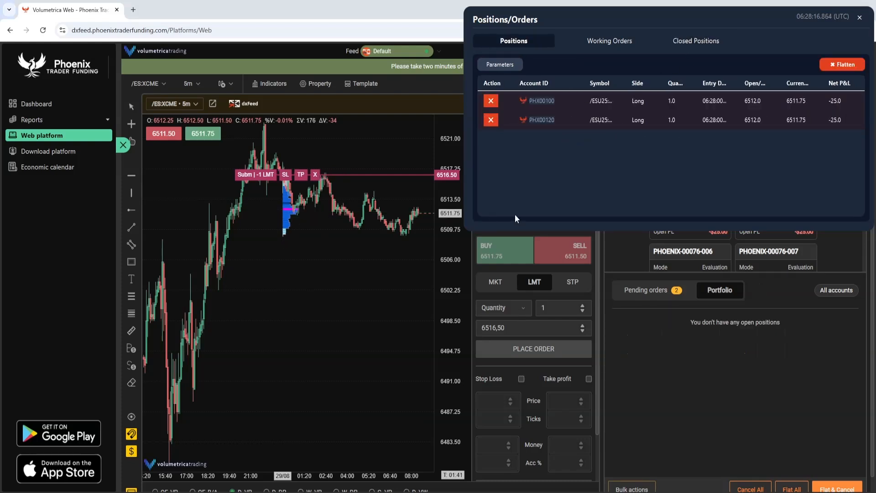
{"action": "left_click", "coordinate": [696, 39]}
{"action": "scroll", "coordinate": [562, 116], "scroll_direction": "down", "scroll_amount": 1}
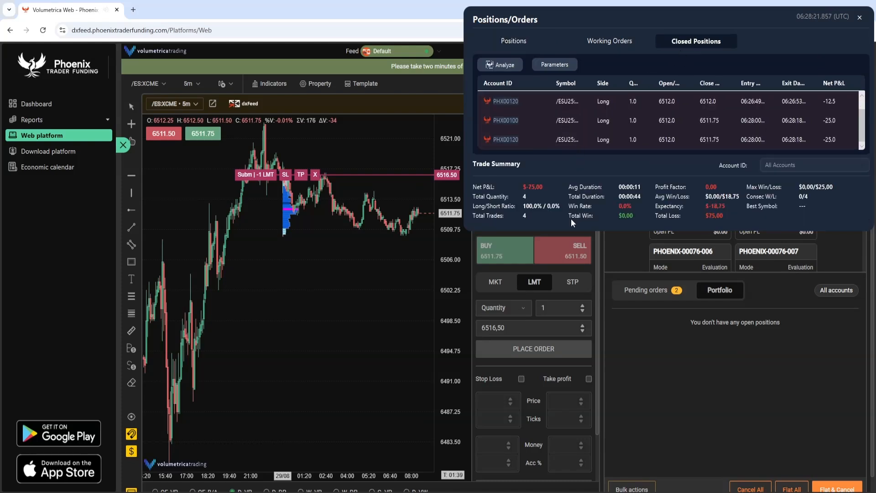
{"action": "left_click_drag", "start_coordinate": [573, 230], "coordinate": [573, 365]}
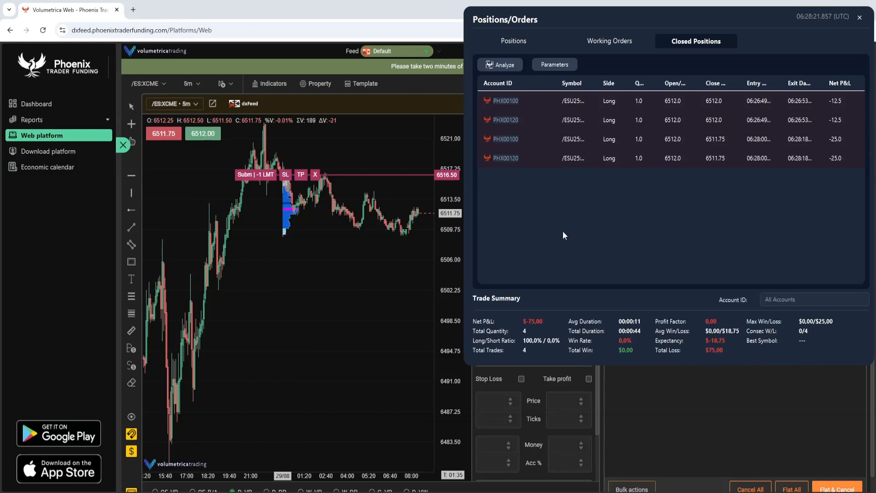
{"action": "mouse_move", "coordinate": [554, 84]}
{"action": "left_mouse_down"}
{"action": "mouse_move", "coordinate": [535, 89]}
{"action": "mouse_move", "coordinate": [562, 86]}
{"action": "left_mouse_up"}
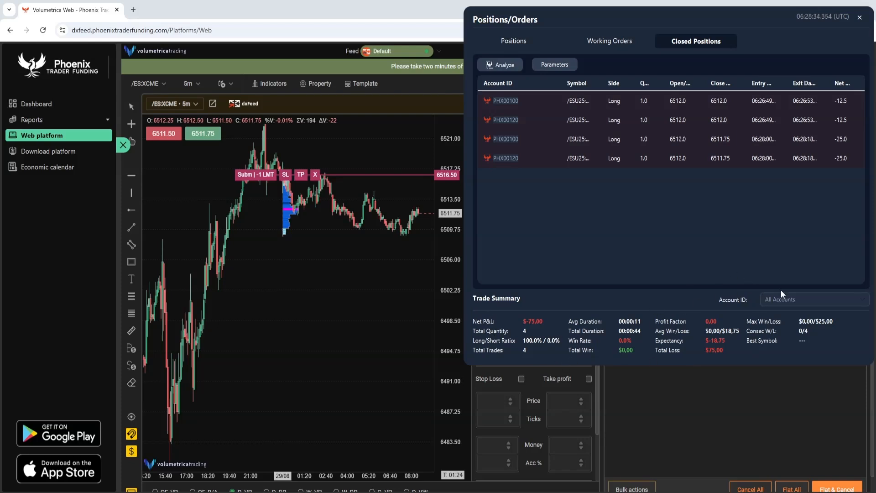
- Filter the trade summary by the leader account and by the follower account, and return it to All Accounts
{"action": "left_click", "coordinate": [789, 299]}
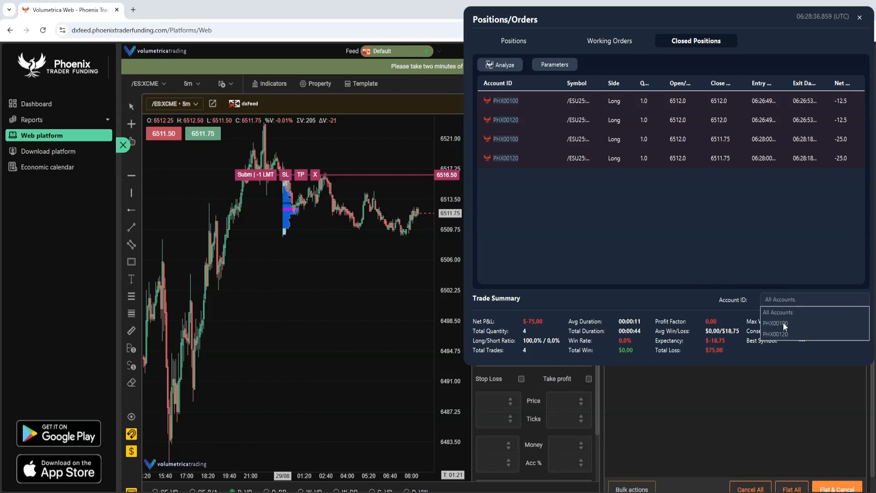
{"action": "left_click", "coordinate": [782, 322]}
{"action": "left_click", "coordinate": [778, 302]}
{"action": "left_click", "coordinate": [777, 333]}
{"action": "left_click", "coordinate": [783, 316]}
{"action": "left_click", "coordinate": [784, 311]}
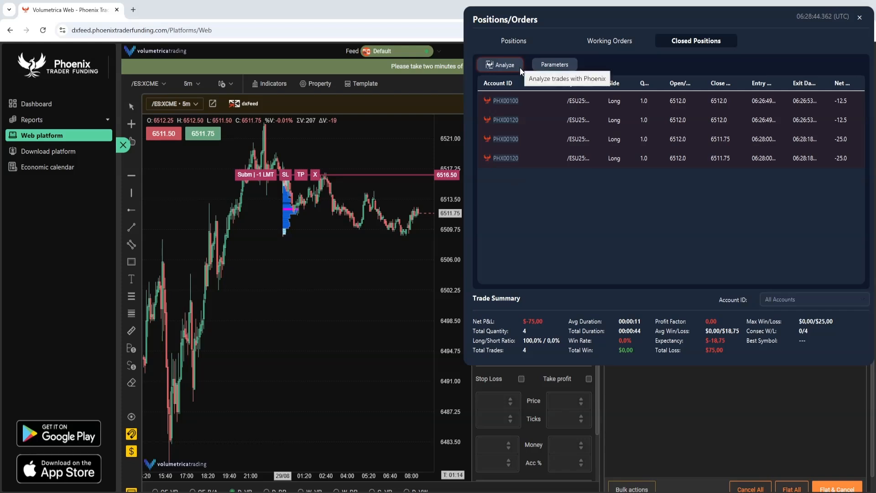
- Open the closed-trade analysis and select both of the leader account's ES long positions
{"action": "left_click", "coordinate": [498, 69]}
{"action": "left_click_drag", "start_coordinate": [376, 76], "coordinate": [288, 51]}
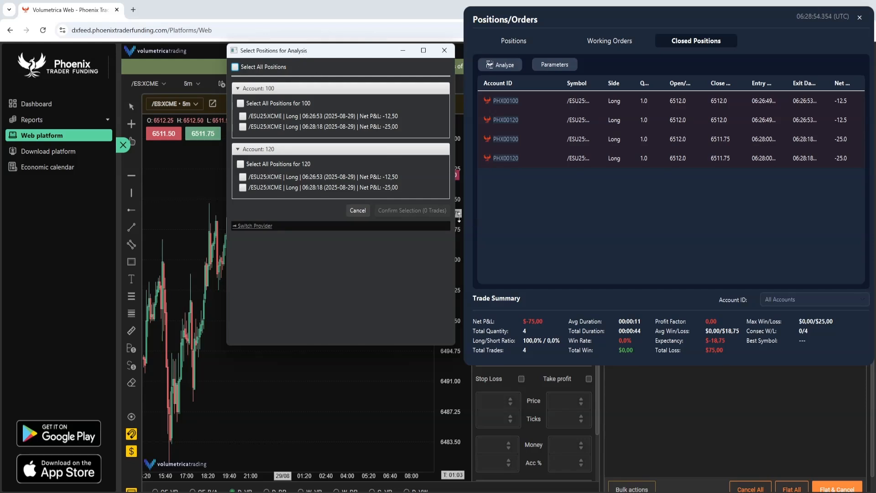
{"action": "left_click", "coordinate": [243, 116]}
{"action": "left_click", "coordinate": [243, 127]}
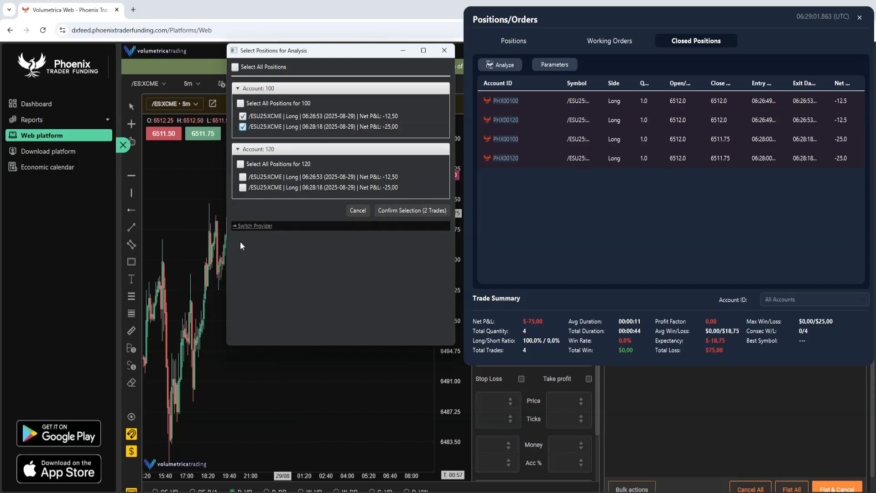
- Switch the analysis provider to Deltalytix Analytics and close the position selection without choosing any trades
{"action": "left_click", "coordinate": [249, 226]}
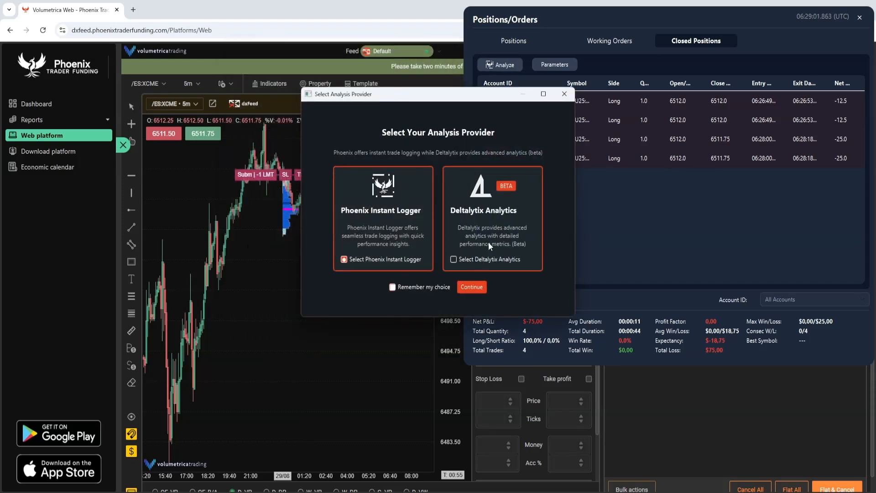
{"action": "left_click", "coordinate": [458, 257]}
{"action": "left_click", "coordinate": [474, 286]}
{"action": "left_click_drag", "start_coordinate": [406, 69], "coordinate": [599, 91]}
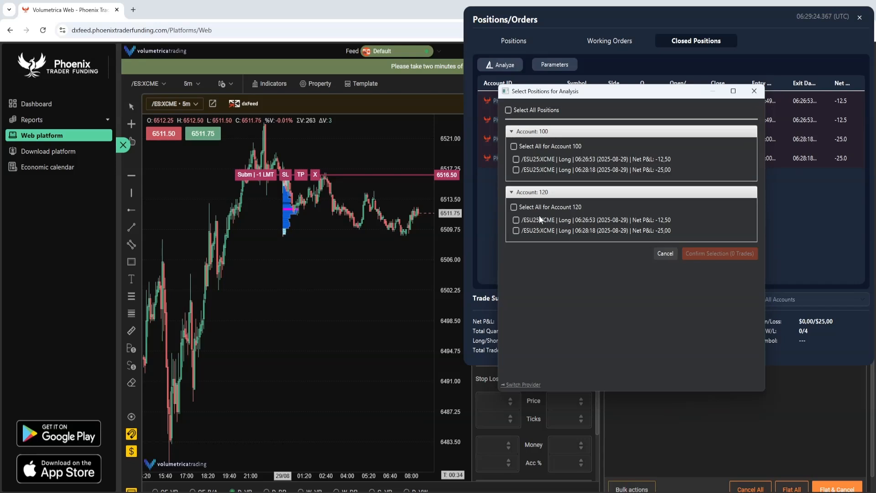
{"action": "left_click", "coordinate": [754, 91]}
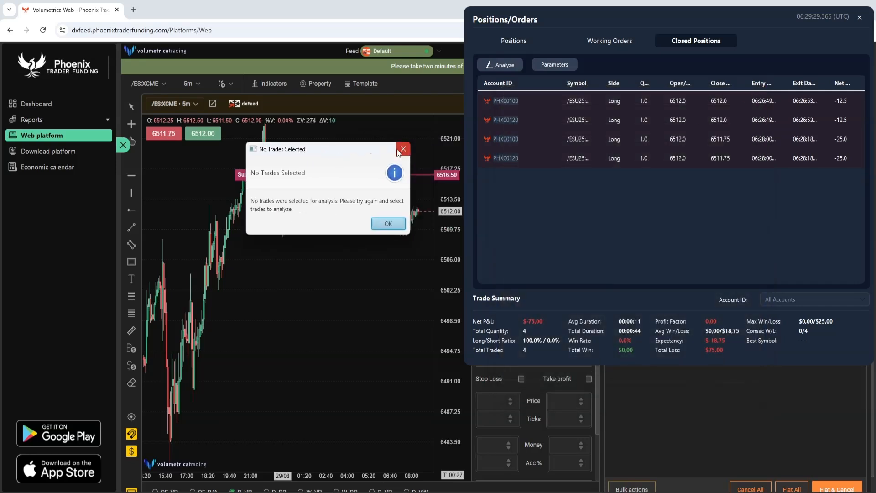
{"action": "left_click", "coordinate": [403, 149]}
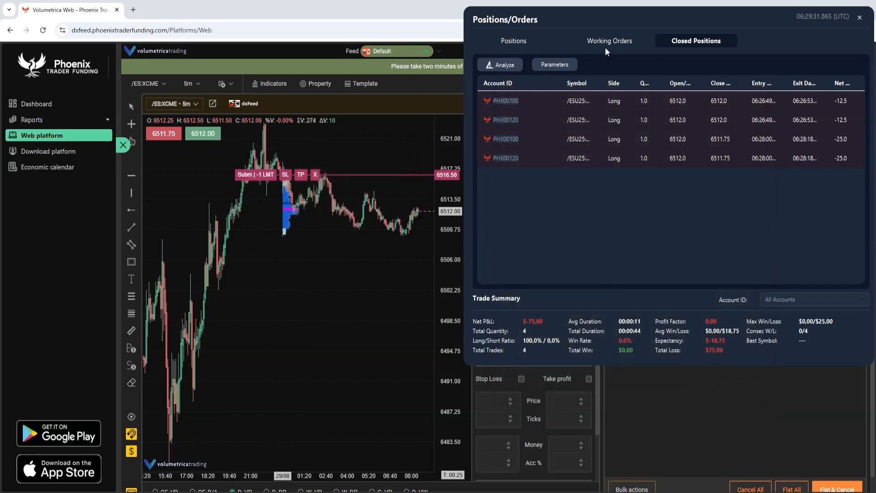
- Show the working orders in a shortened Positions/Orders window and buy 1 ES contract at market on the leader account
{"action": "left_click_drag", "start_coordinate": [570, 365], "coordinate": [593, 254]}
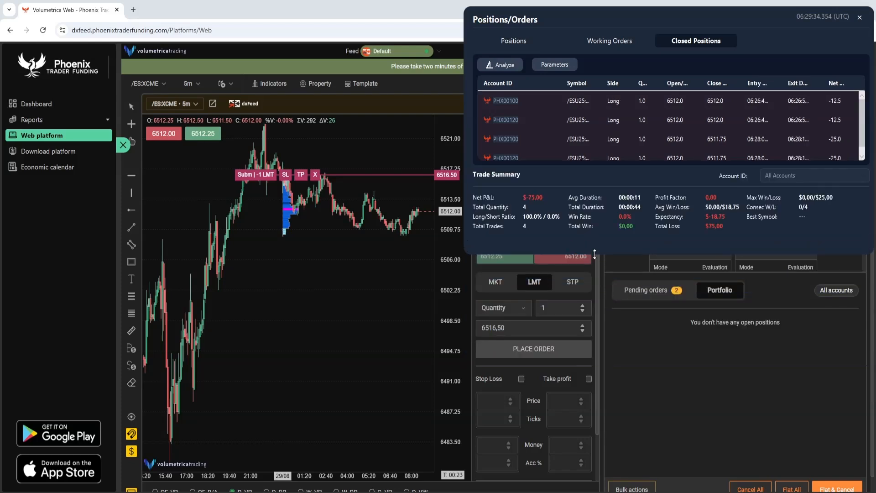
{"action": "left_click", "coordinate": [612, 43]}
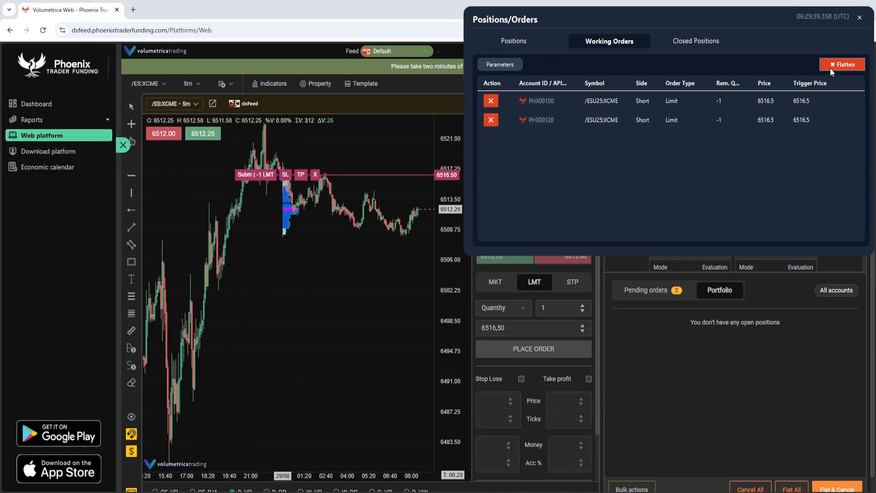
{"action": "left_click", "coordinate": [493, 280]}
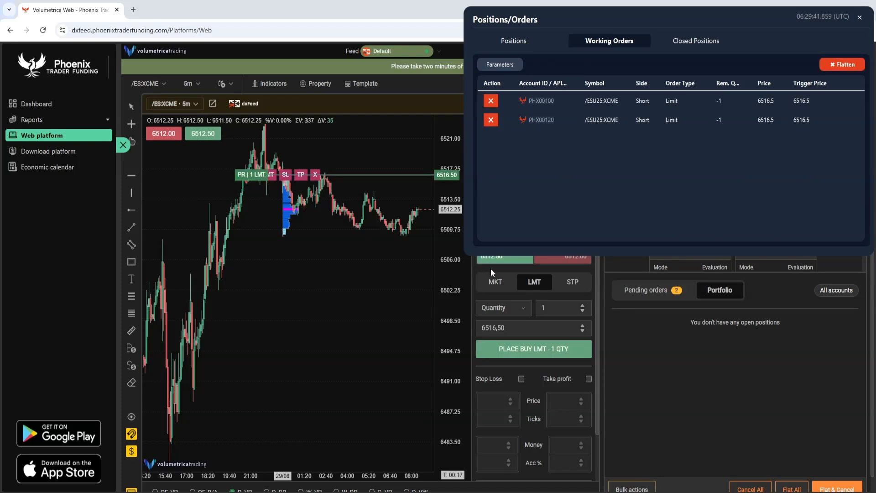
{"action": "left_click", "coordinate": [523, 348]}
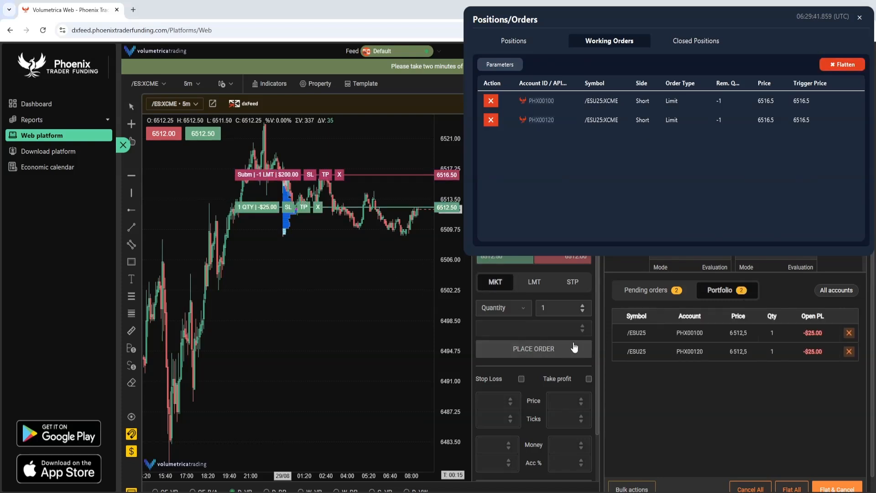
- Flatten all positions across the leader and follower accounts and close the Positions/Orders window
{"action": "left_click", "coordinate": [842, 64]}
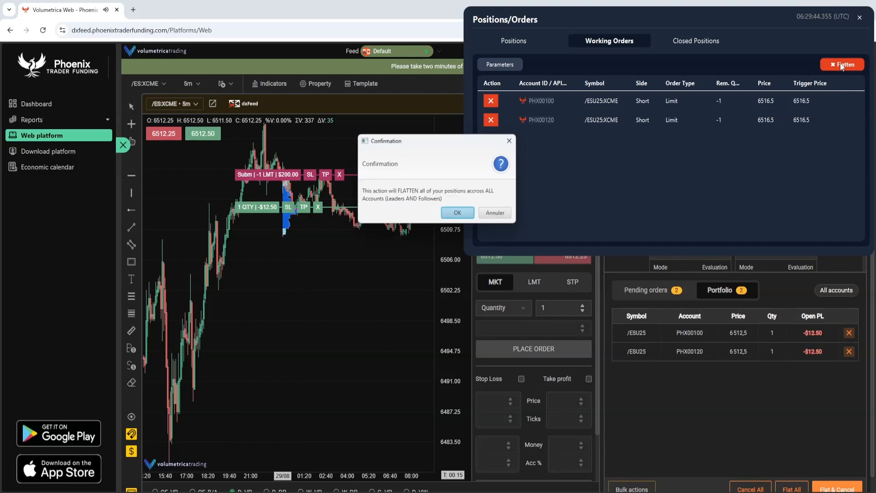
{"action": "left_click", "coordinate": [451, 216]}
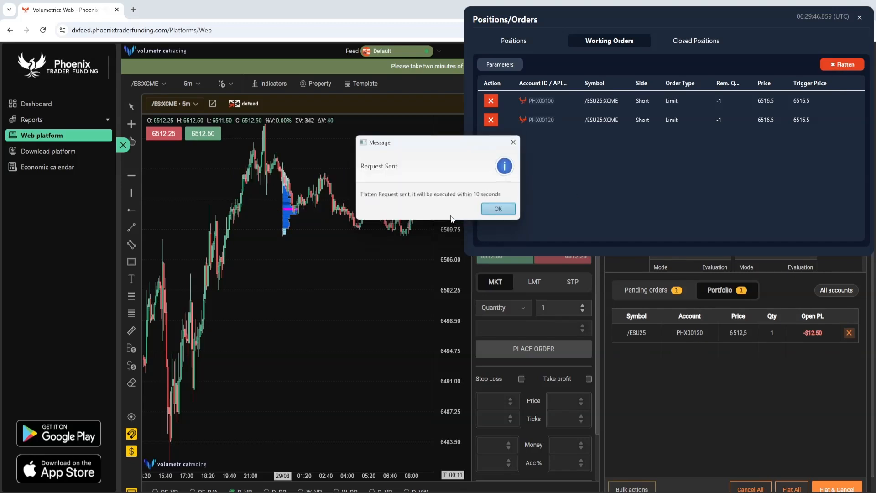
{"action": "left_click", "coordinate": [496, 210]}
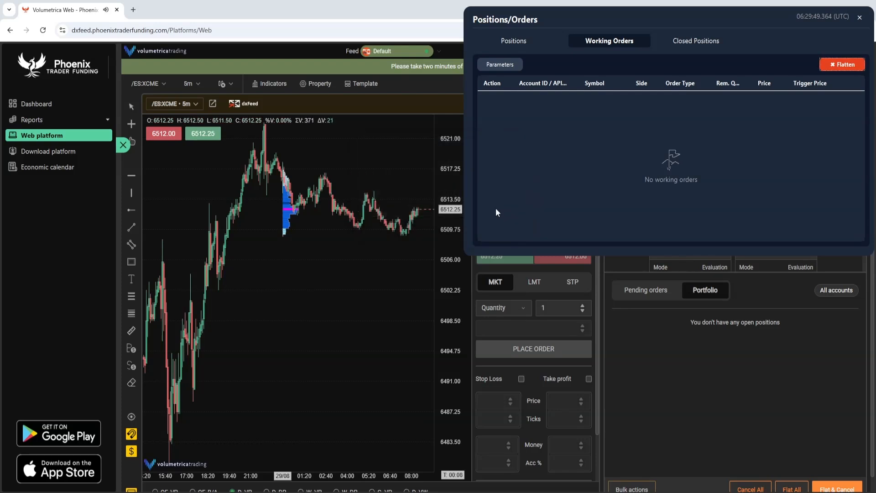
{"action": "left_click", "coordinate": [531, 41]}
{"action": "left_click", "coordinate": [860, 18]}
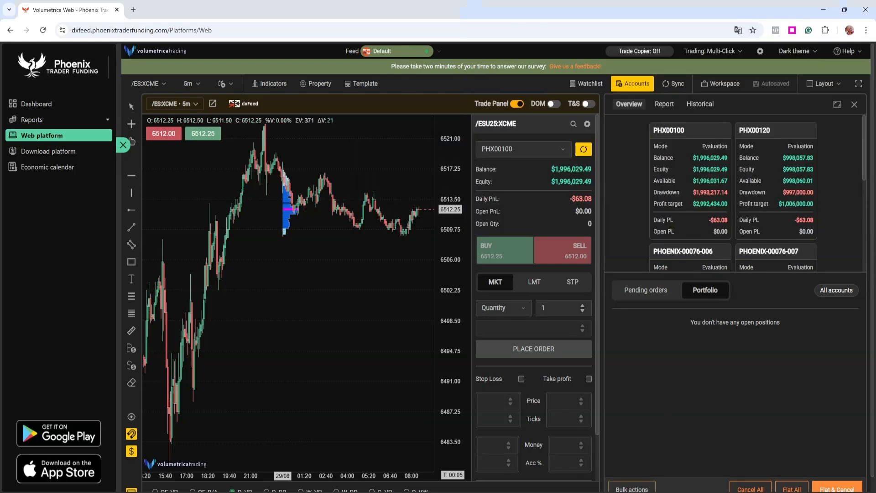
- Switch to Thor Trade Copier, open the Thor Assistant chat and minimize it
{"action": "key", "text": "alt+Tab"}
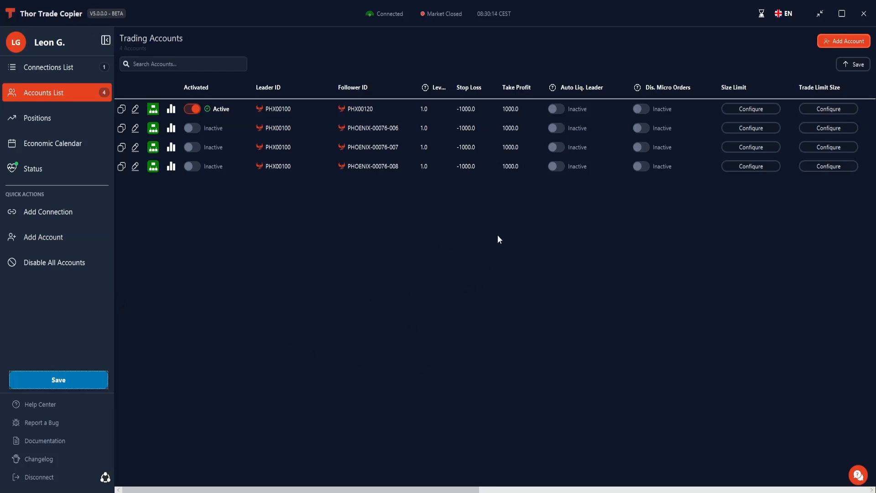
{"action": "left_click", "coordinate": [858, 474]}
{"action": "left_click", "coordinate": [835, 291]}
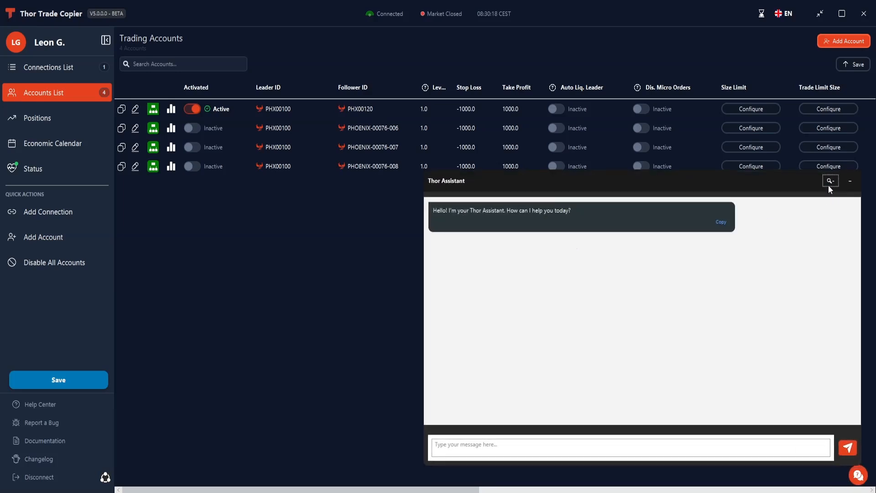
{"action": "left_click", "coordinate": [848, 183]}
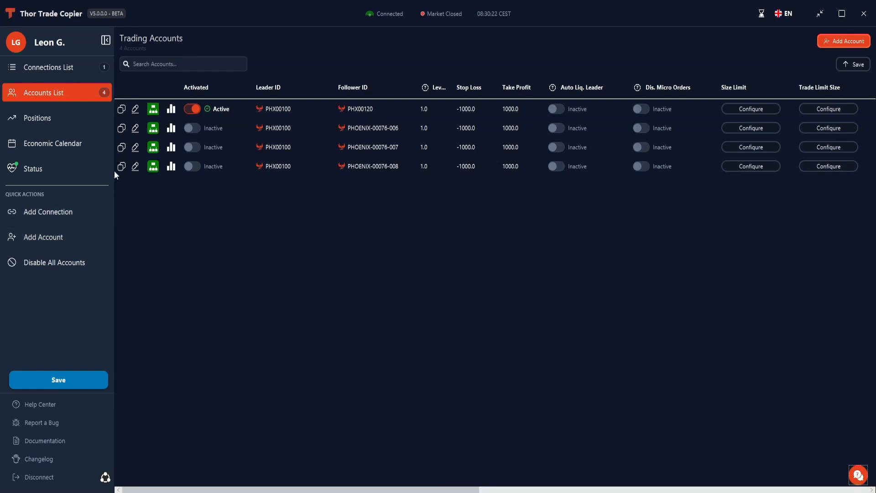
- Browse the documentation's Basics, Concepts, Connectivity and Troubleshooting categories, including the Thor Billing Cycle Information and Contact Support articles
{"action": "left_click", "coordinate": [48, 439]}
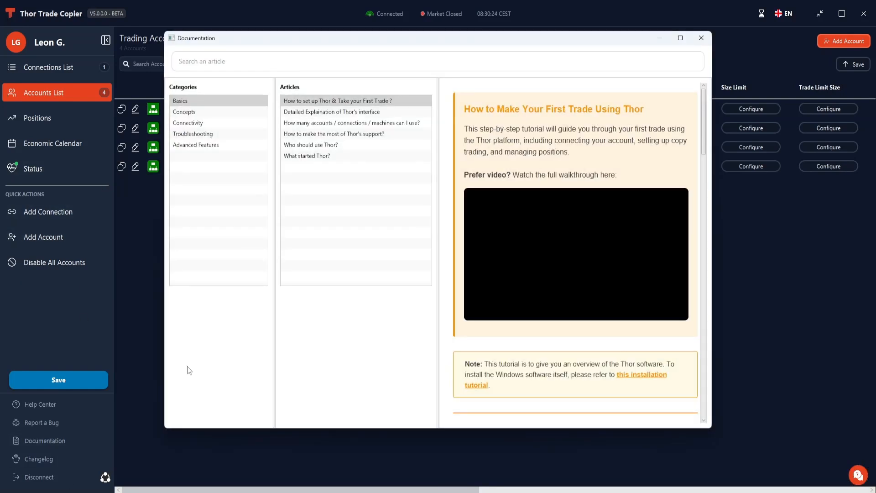
{"action": "scroll", "coordinate": [479, 145], "scroll_direction": "down", "scroll_amount": 10}
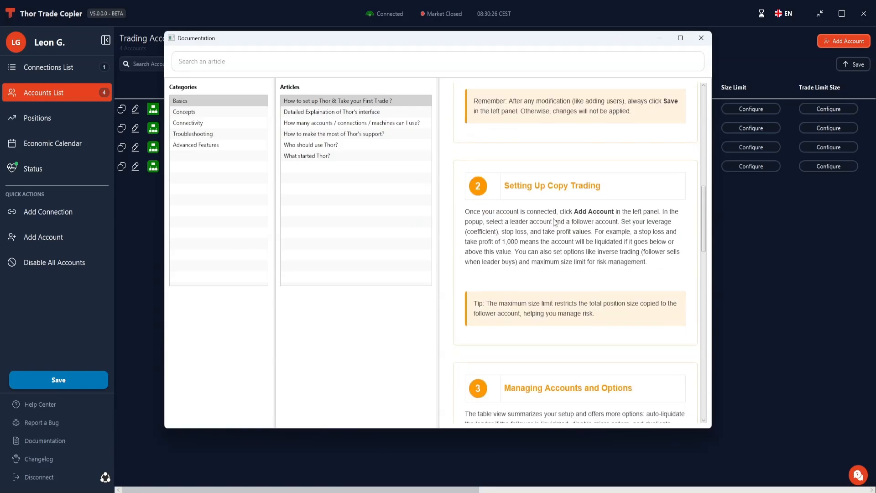
{"action": "left_click", "coordinate": [185, 112]}
{"action": "left_click", "coordinate": [299, 113]}
{"action": "scroll", "coordinate": [548, 269], "scroll_direction": "down", "scroll_amount": 2}
{"action": "scroll", "coordinate": [547, 268], "scroll_direction": "down", "scroll_amount": 10}
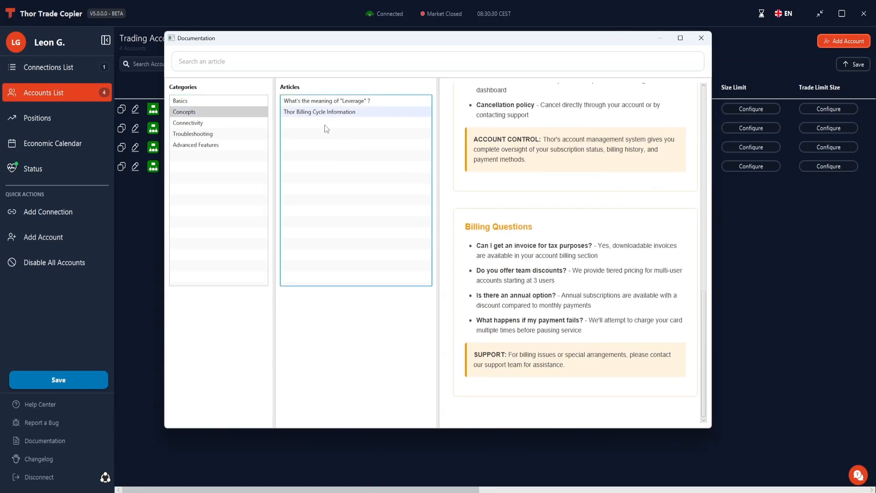
{"action": "left_click", "coordinate": [194, 123]}
{"action": "scroll", "coordinate": [547, 228], "scroll_direction": "down", "scroll_amount": 2}
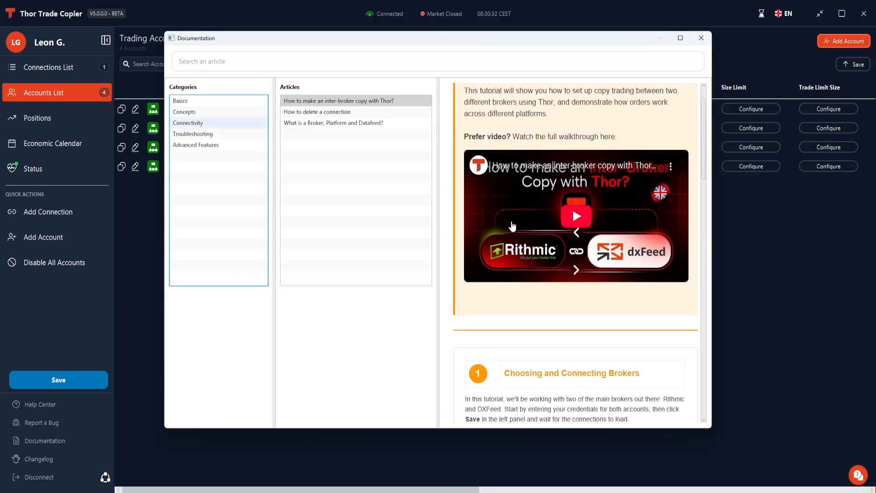
{"action": "scroll", "coordinate": [580, 224], "scroll_direction": "down", "scroll_amount": 10}
{"action": "scroll", "coordinate": [578, 221], "scroll_direction": "down", "scroll_amount": 5}
{"action": "left_click", "coordinate": [216, 135]}
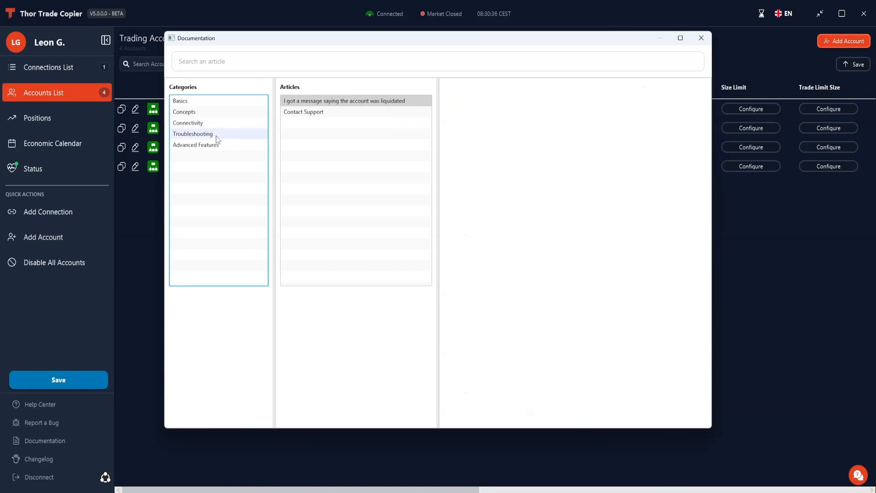
{"action": "left_click", "coordinate": [324, 115]}
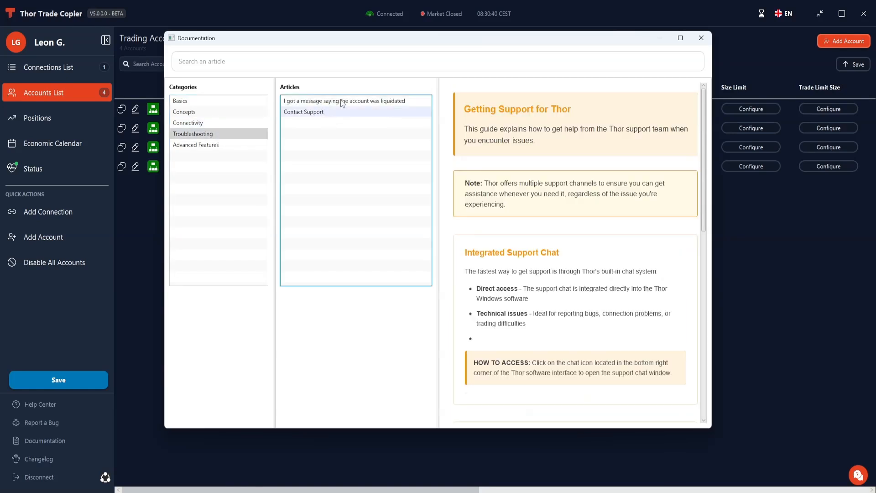
{"action": "left_click", "coordinate": [700, 38]}
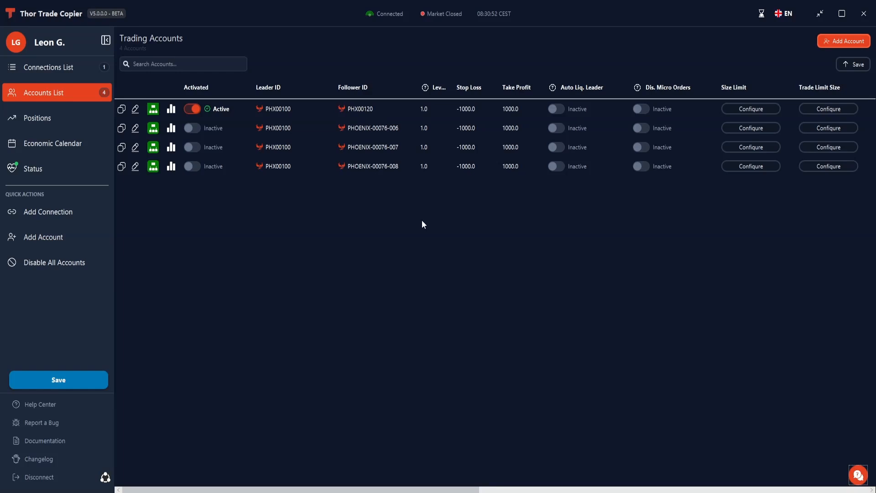
- Turn off the Economic Calendar's advance notifications for one-, two- and three-star and Tier 1 events, and close the calendar
{"action": "left_click", "coordinate": [42, 144]}
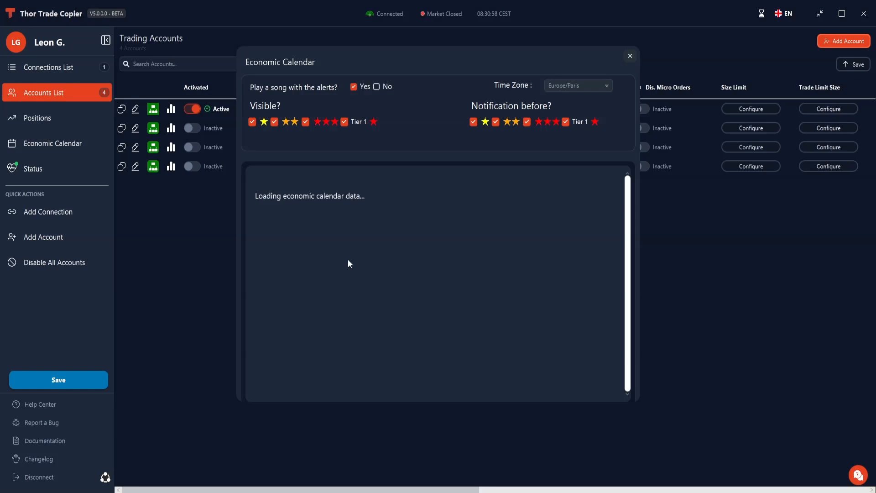
{"action": "left_click_drag", "start_coordinate": [463, 58], "coordinate": [484, 64]}
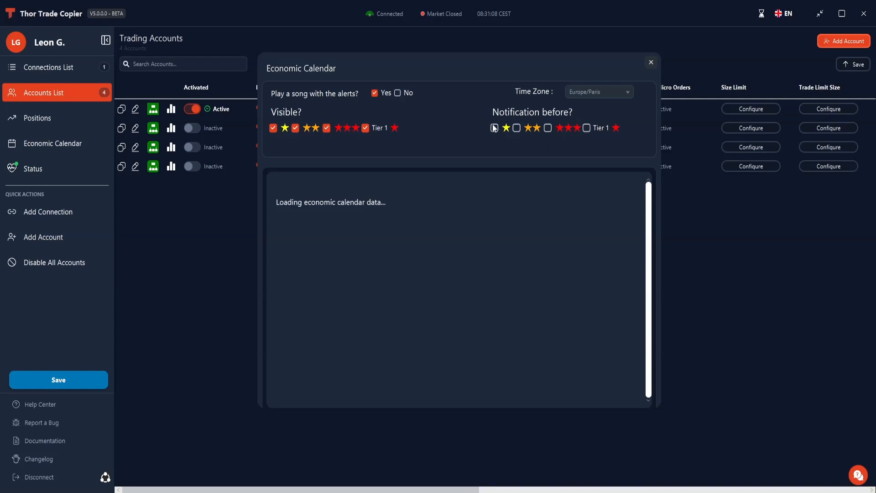
{"action": "left_click", "coordinate": [651, 62]}
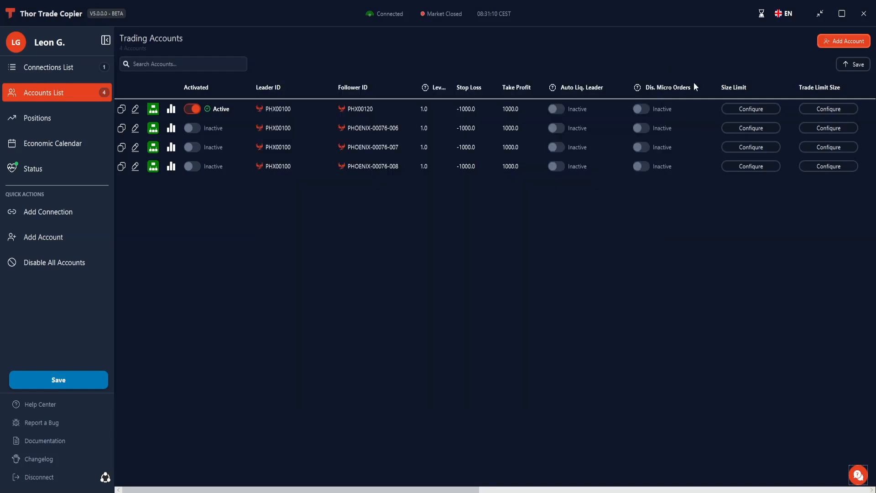